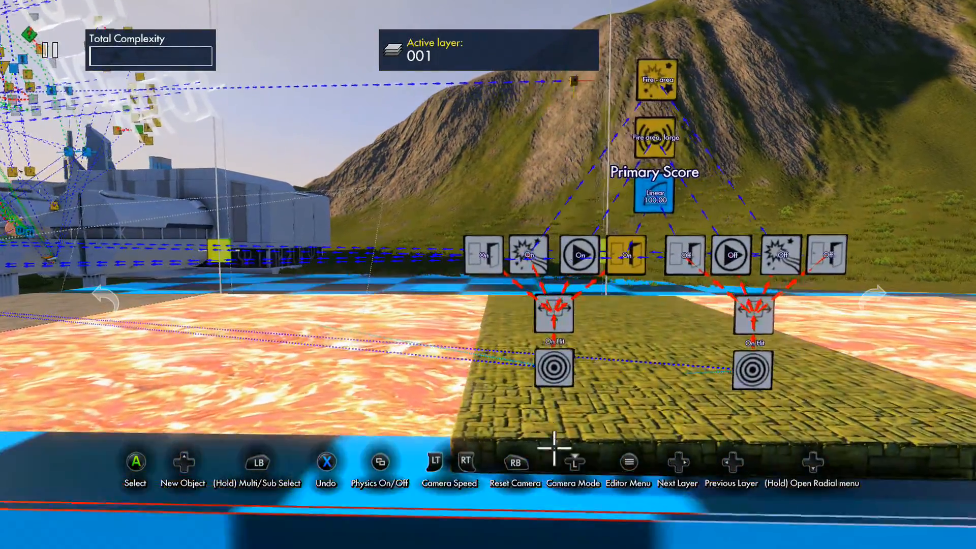
Step: Inspect the properties of the hit trigger wired to the filter that feeds the four On events
left_click(559, 370)
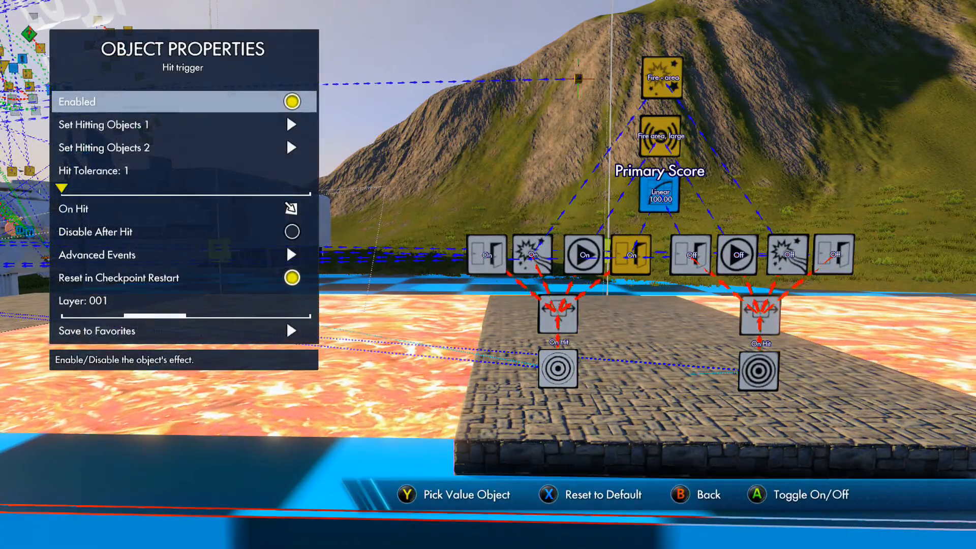
key("Escape")
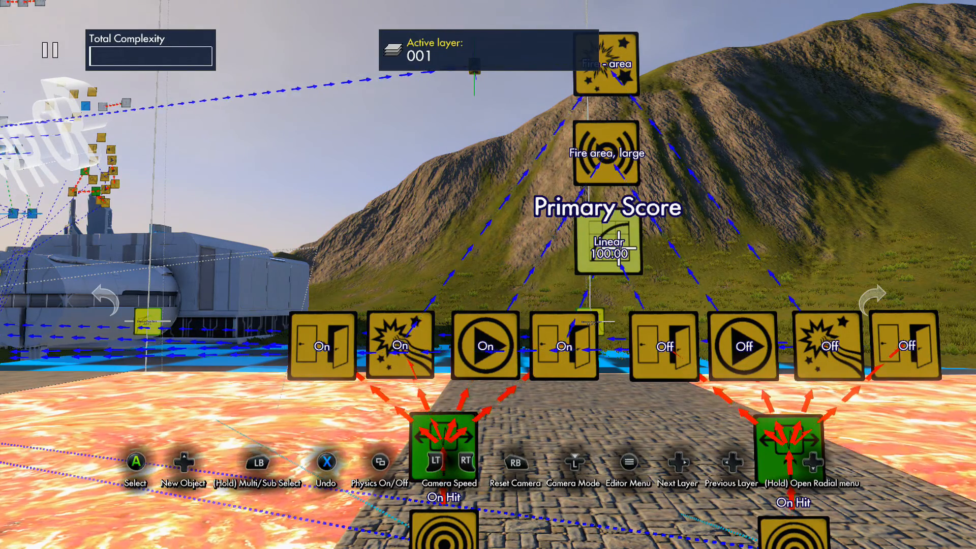
Step: Review the track's game mode settings and the Set Scores configuration for the Primary Score
key("Down")
key("Return")
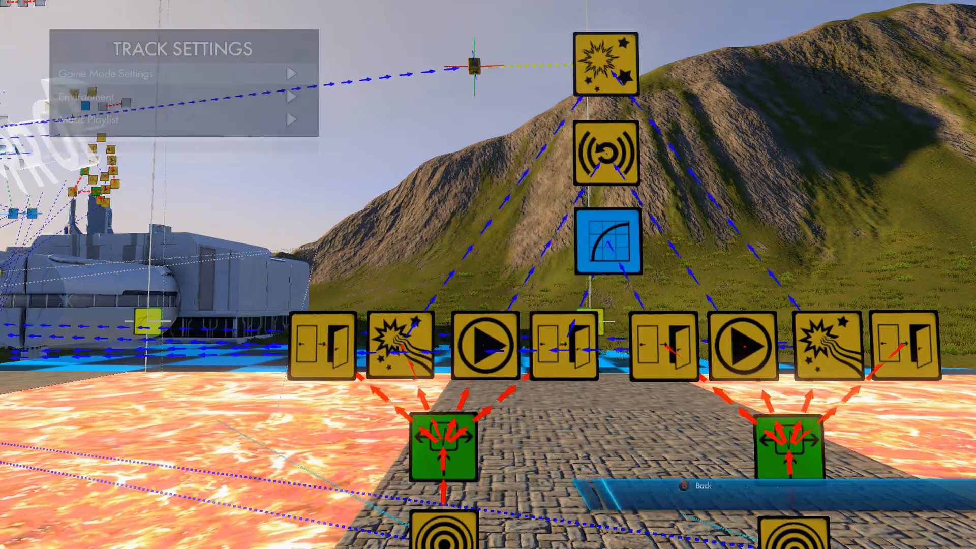
key("Return")
key("Down")
key("Down")
key("Down")
key("Down")
key("Down")
key("Down")
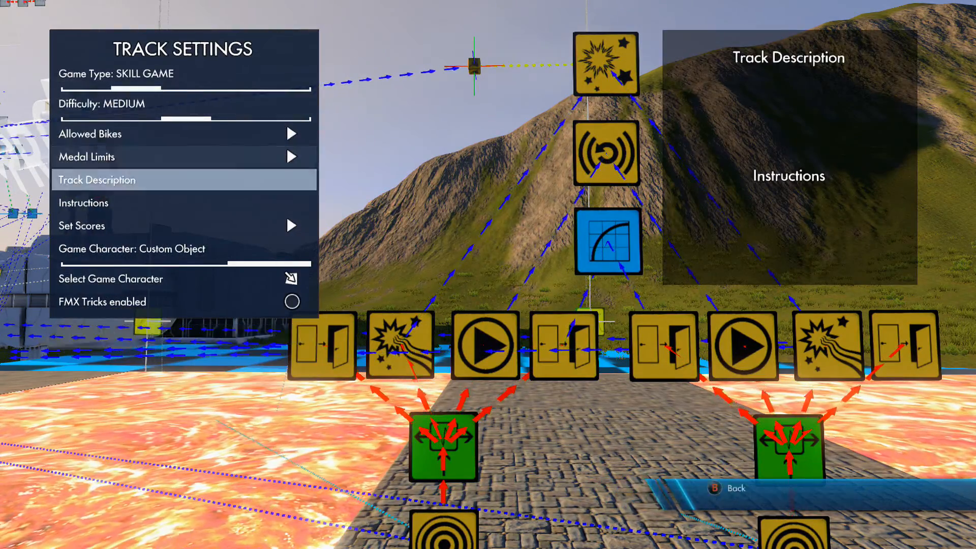
key("Return")
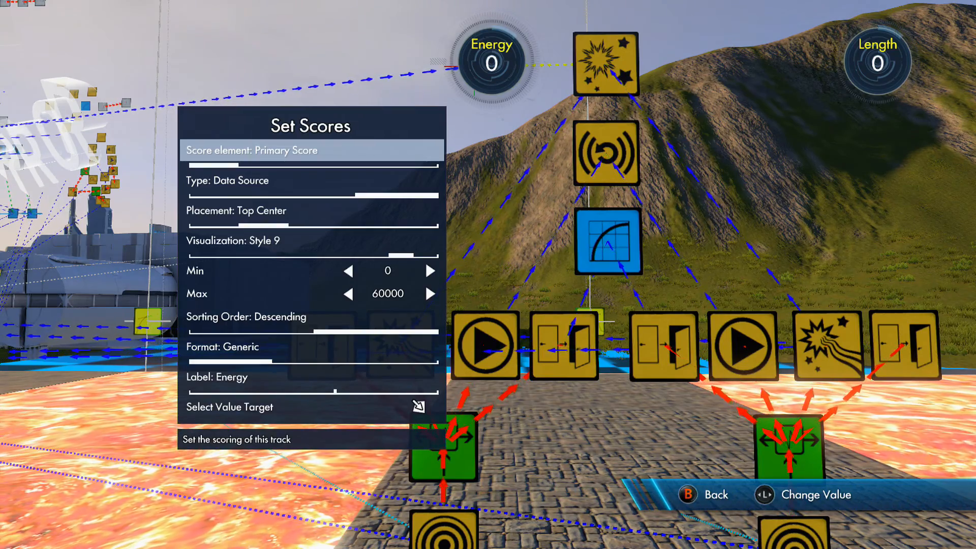
key("Escape")
key("Escape")
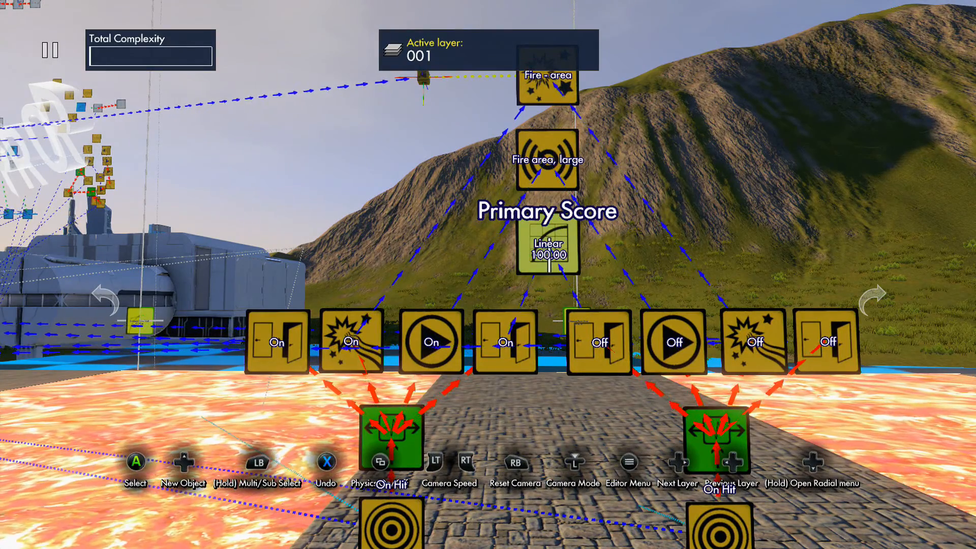
Step: Examine the start, end, duration and offset settings of the Linear curve data source used as Primary Score
left_click(549, 254)
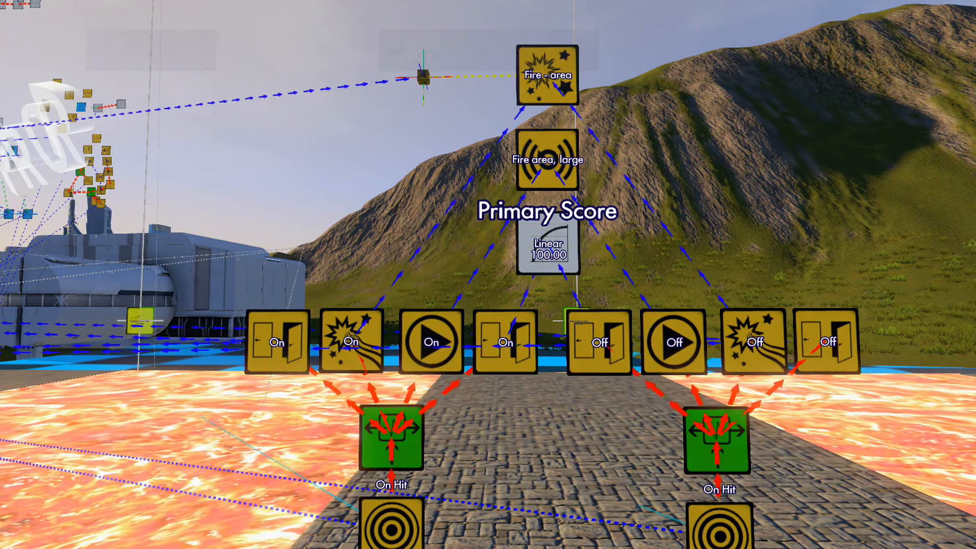
key("Down")
key("Down")
key("Down")
key("Up")
key("Up")
key("Up")
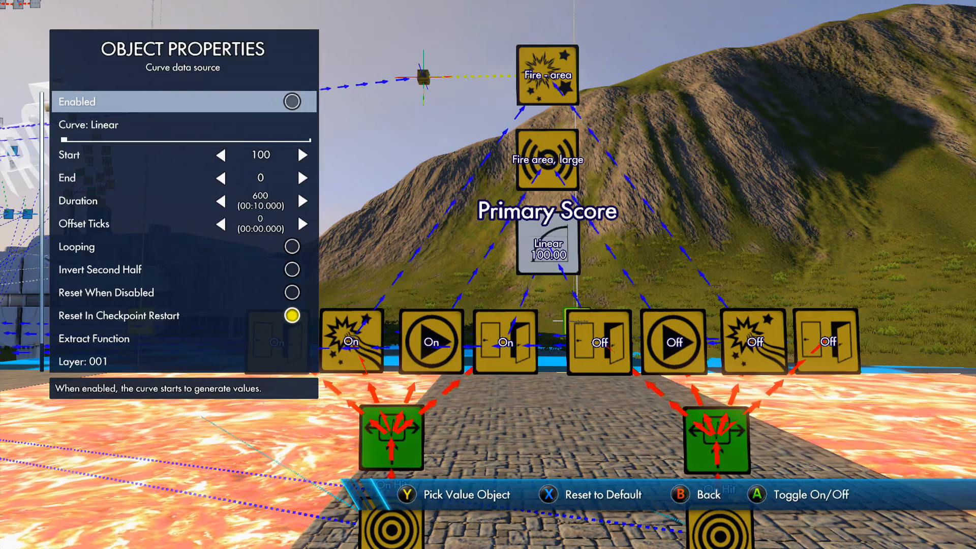
key("Down")
key("Down")
key("Down")
key("Down")
key("Down")
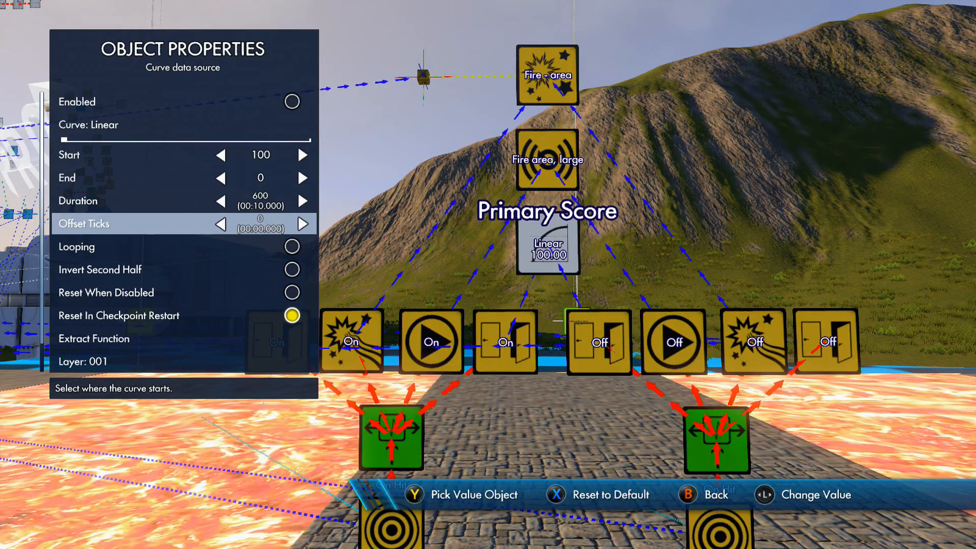
key("Escape")
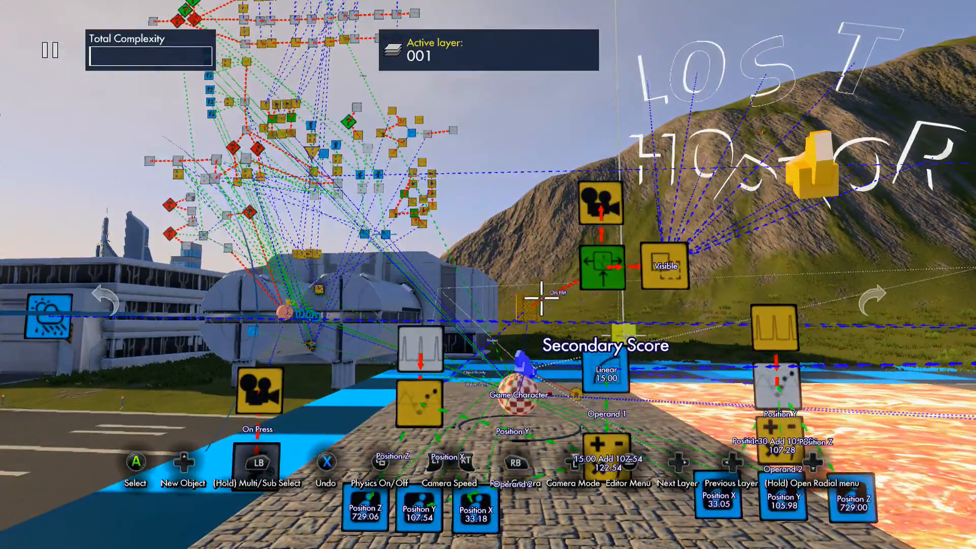
Step: Check which target is linked to the camera event above the green impulse filter
key("Escape")
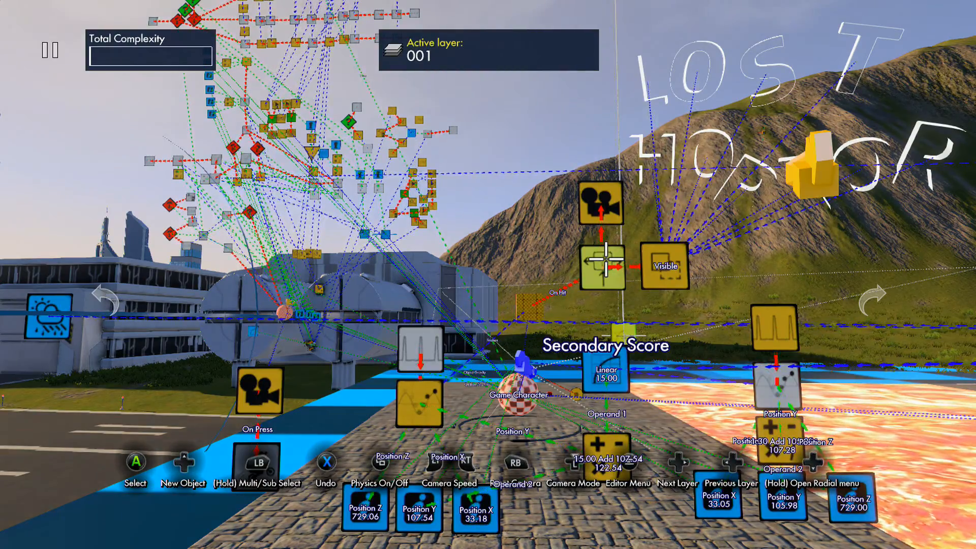
left_click(606, 212)
key("Down")
key("Down")
key("Up")
key("Return")
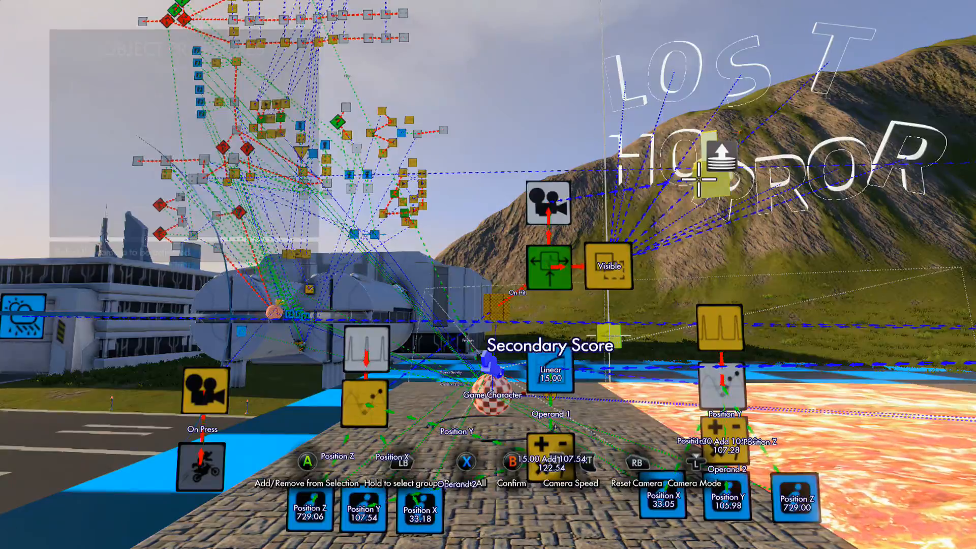
key("Escape")
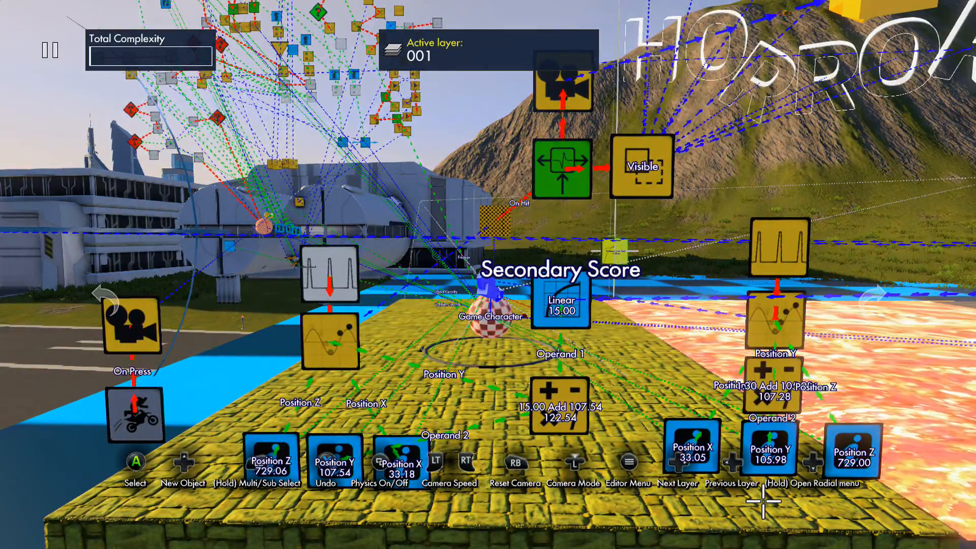
Step: Inspect the interval trigger that drives the position event beside the lava
left_click(773, 302)
key("Up")
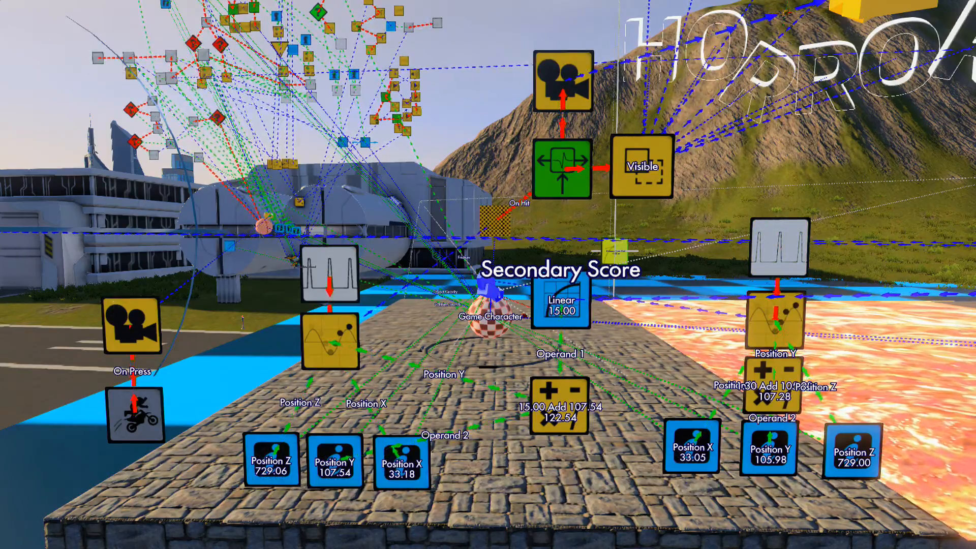
key("Escape")
key("Escape")
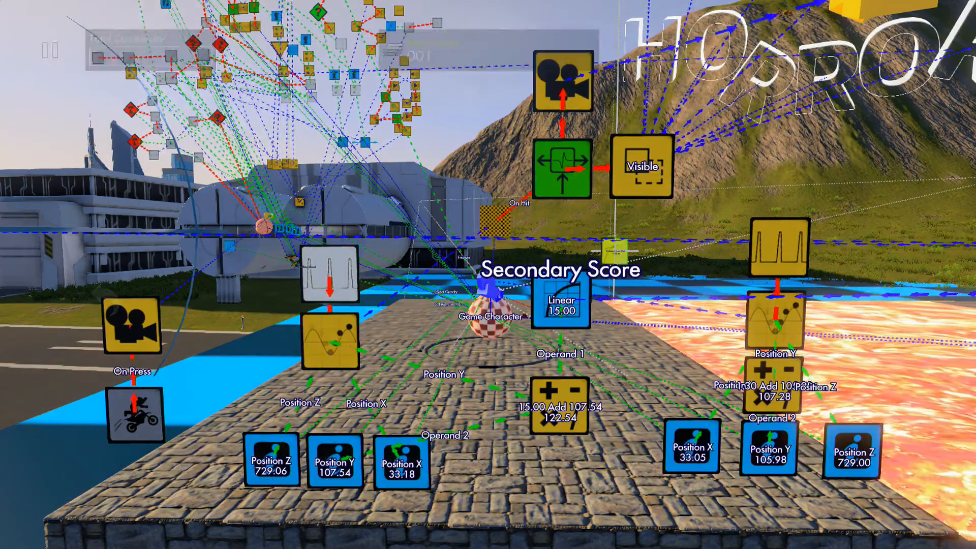
Step: Examine the interval and impulse settings of the interval trigger nearest the On Press camera event
left_click(330, 272)
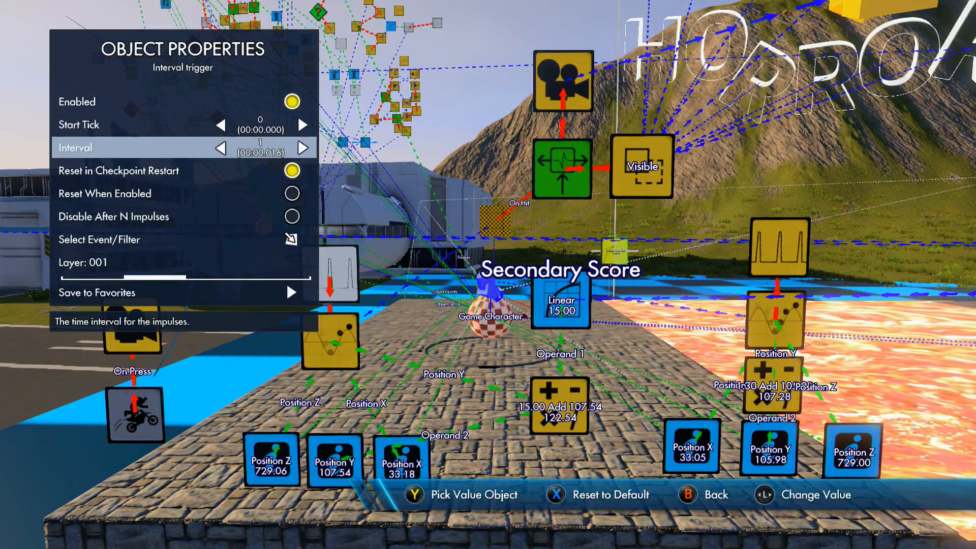
key("Down")
key("Up")
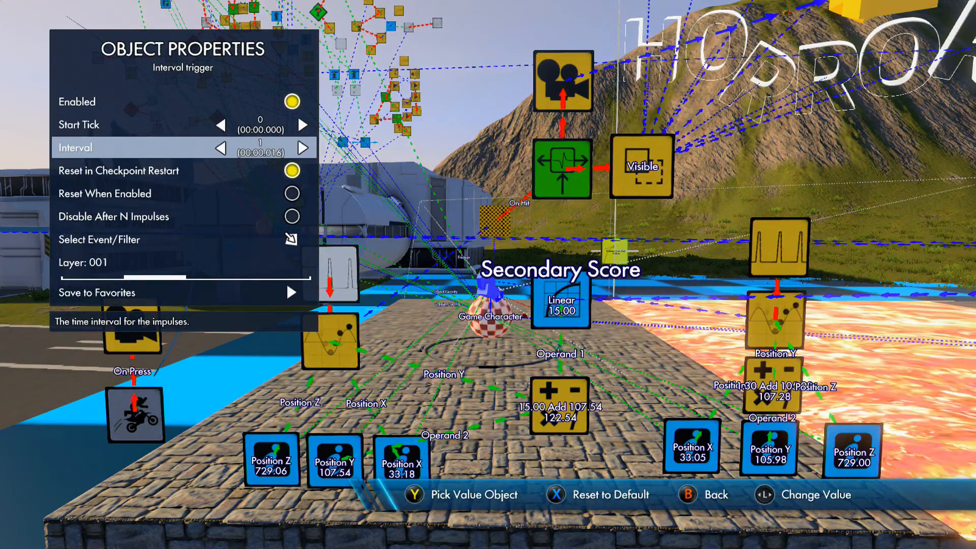
key("Down")
key("Down")
key("Down")
key("Escape")
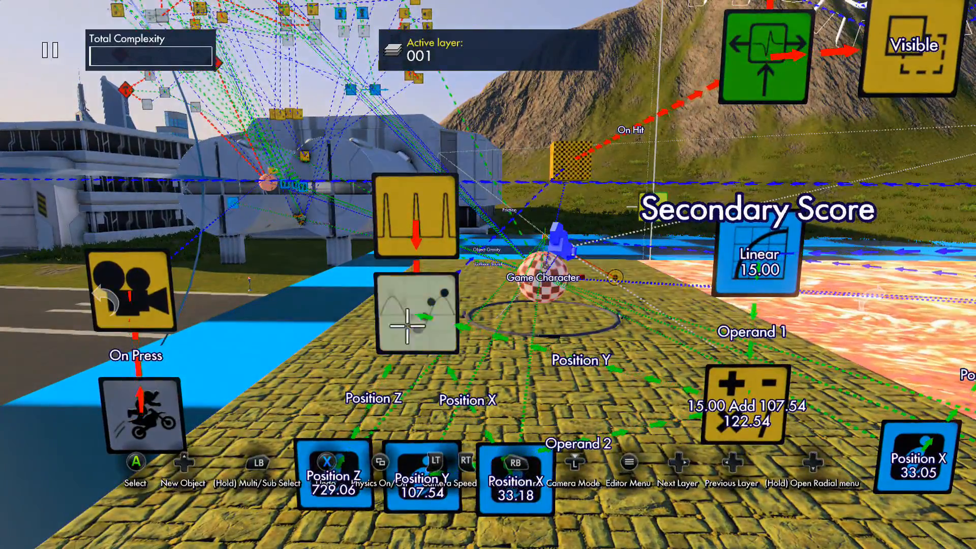
Step: Inspect the object position event below that interval trigger, including its Local option and X, Y and Z position inputs
left_click(407, 326)
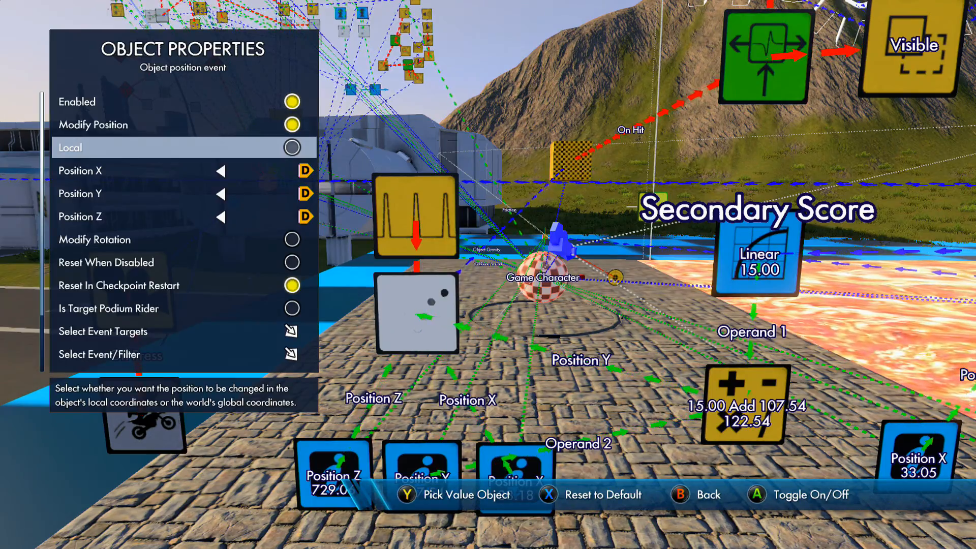
key("Up")
key("Up")
key("Escape")
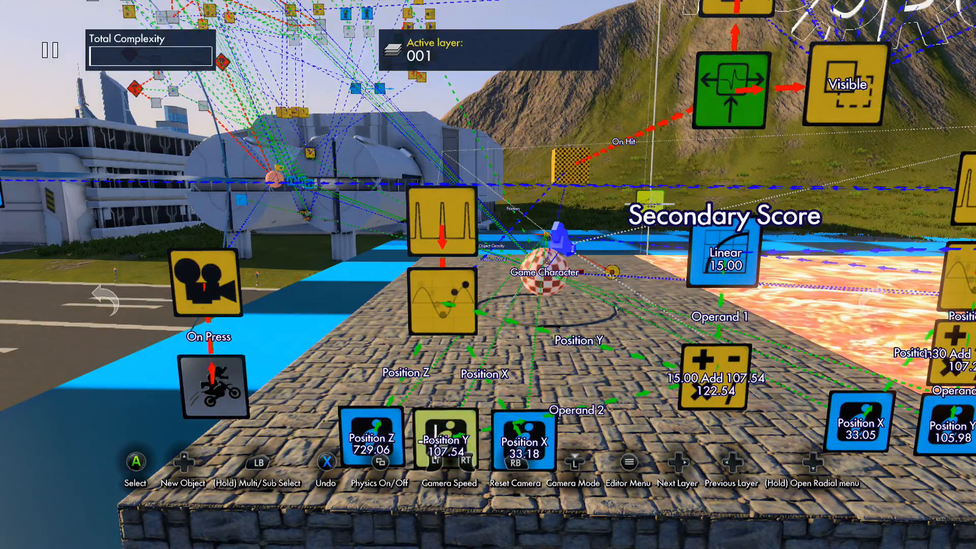
Step: Inspect the Position Y data source between the Position Z and Position X sources
key("Return")
key("Return")
key("Down")
key("Return")
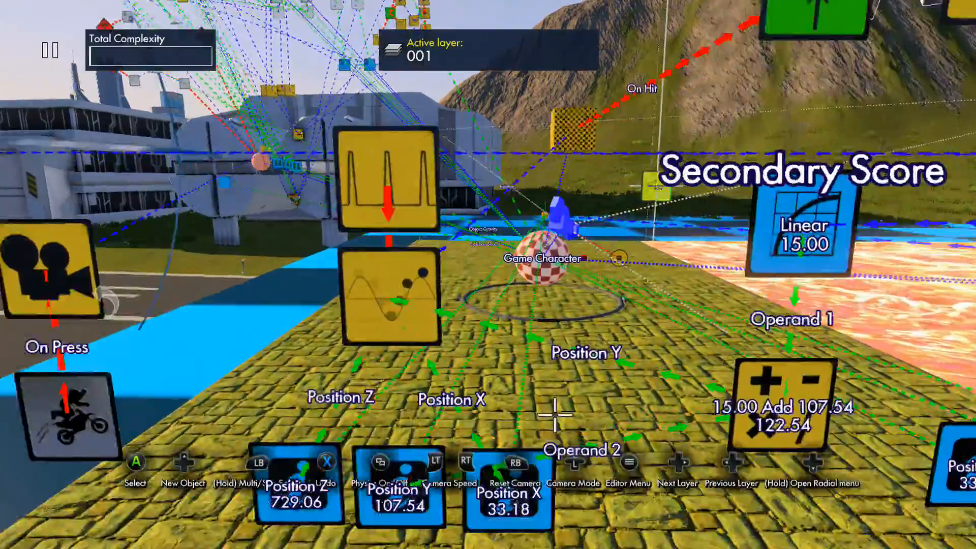
key("Return")
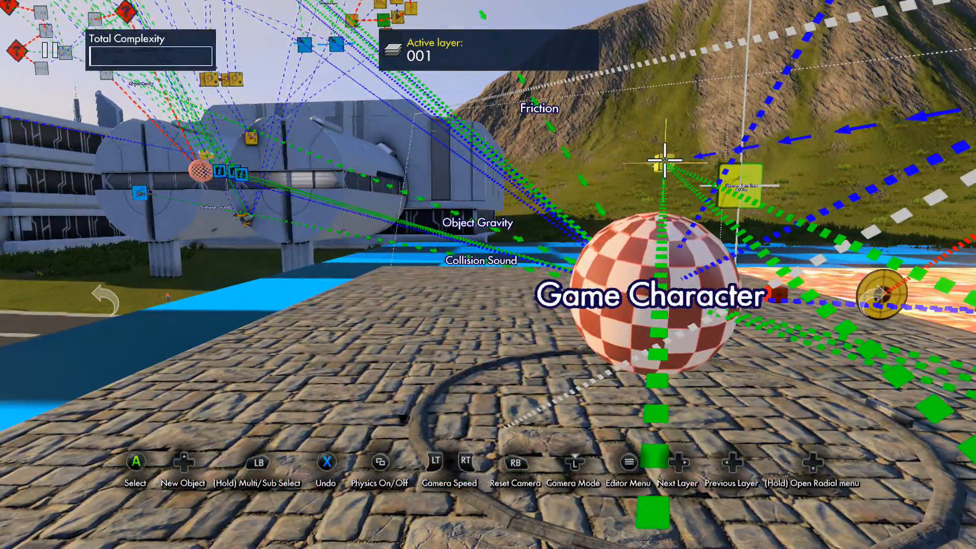
Step: Review the Advanced Physics settings of the dummy object above the Game Character ball
left_click(661, 161)
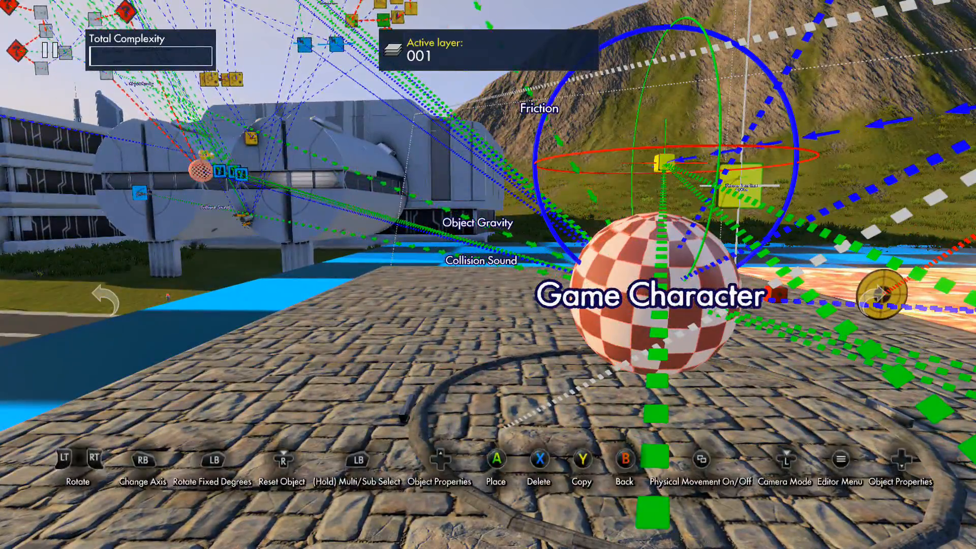
key("x")
key("Down")
key("Down")
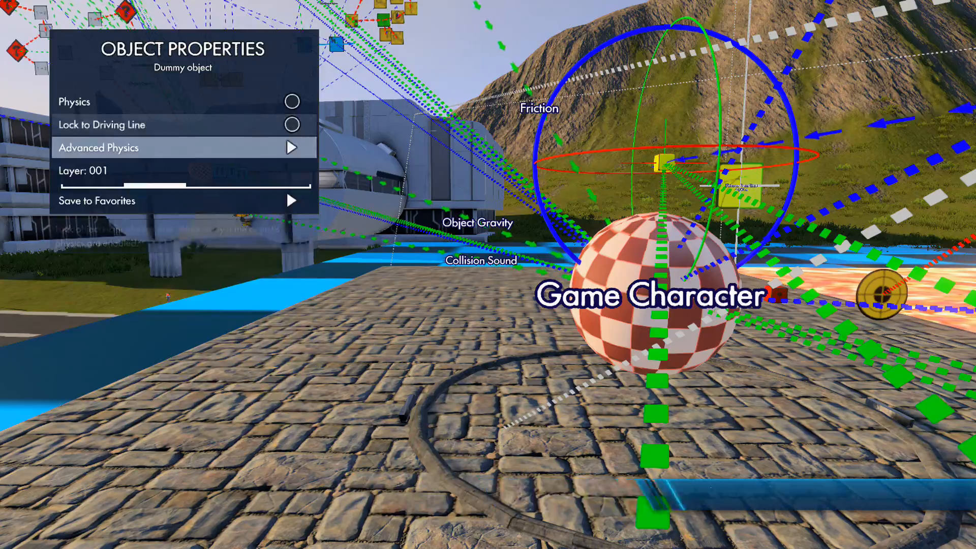
key("Return")
key("Up")
key("Up")
key("Up")
key("Up")
key("Down")
key("Down")
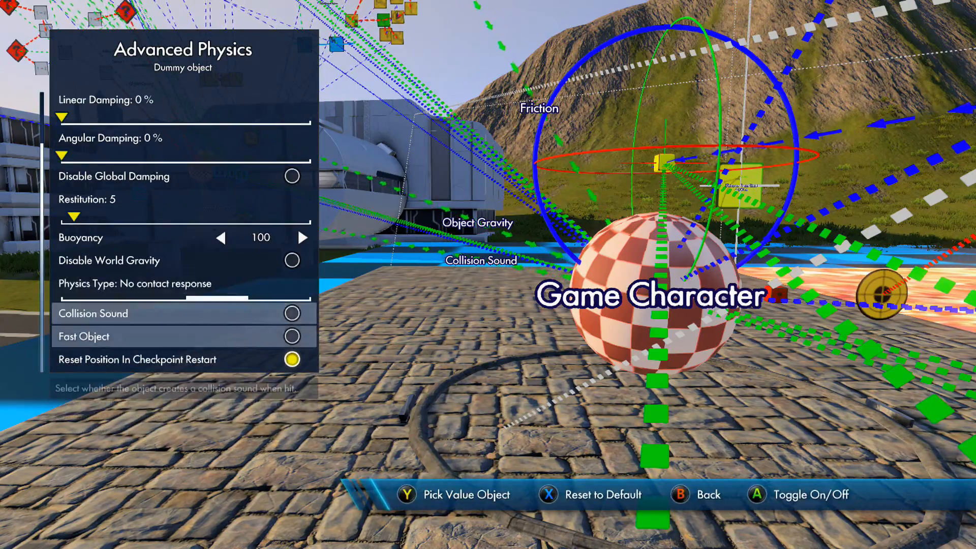
key("Escape")
key("Escape")
key("Escape")
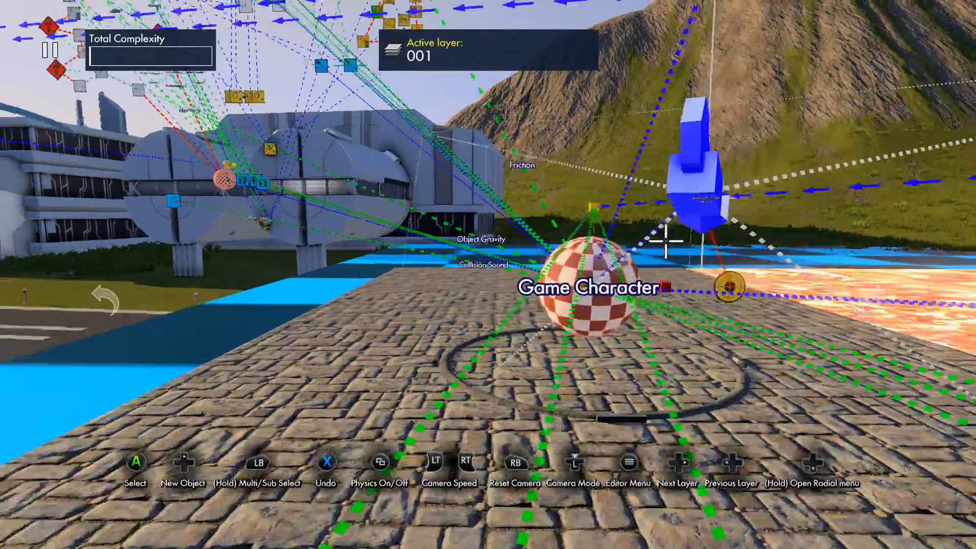
Step: Examine the operation and both operands of the Two-input operator below the Secondary Score curve
scroll(659, 413, "down", 3)
scroll(658, 413, "down", 5)
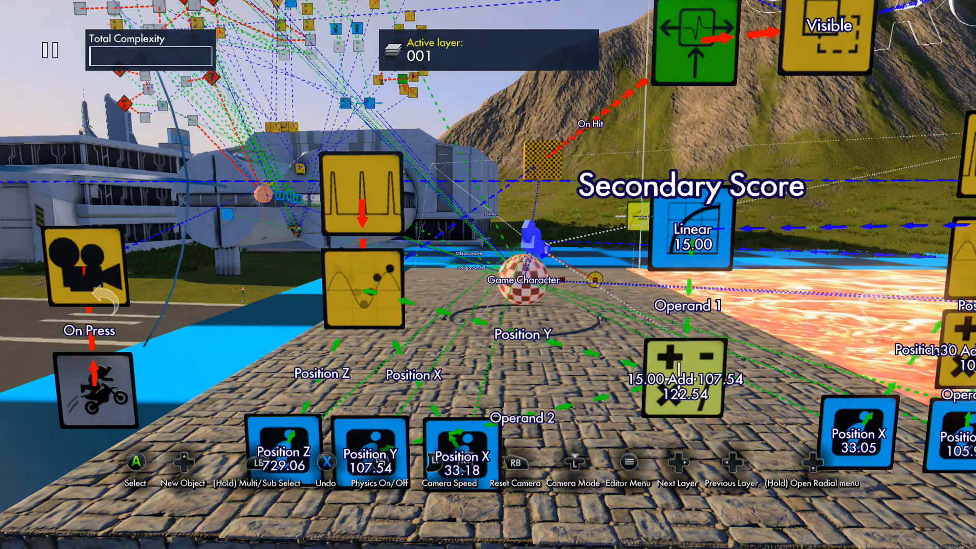
key("Return")
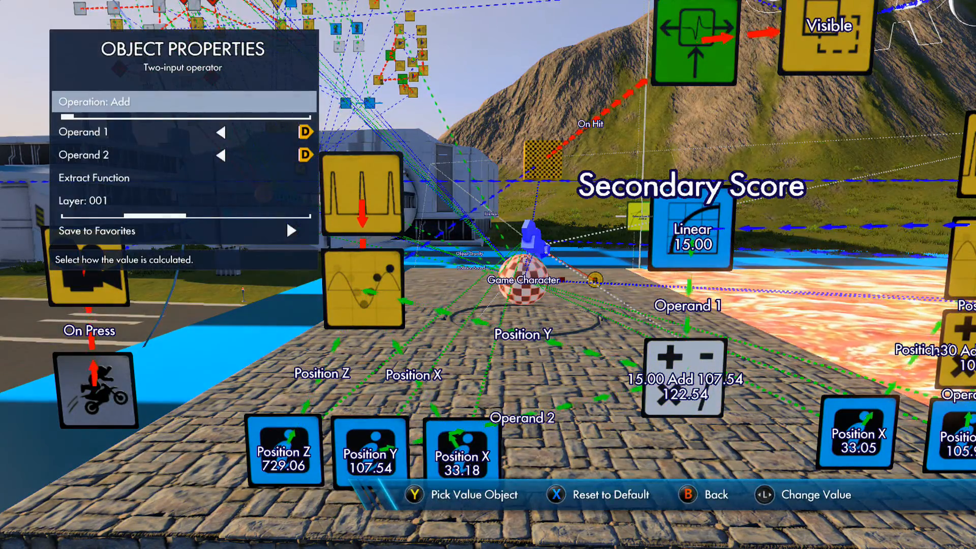
key("Down")
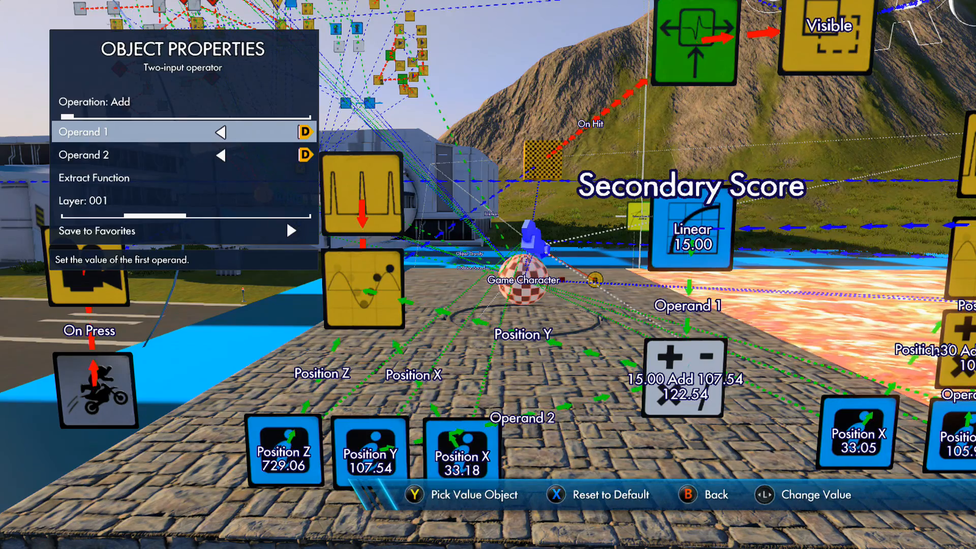
key("Down")
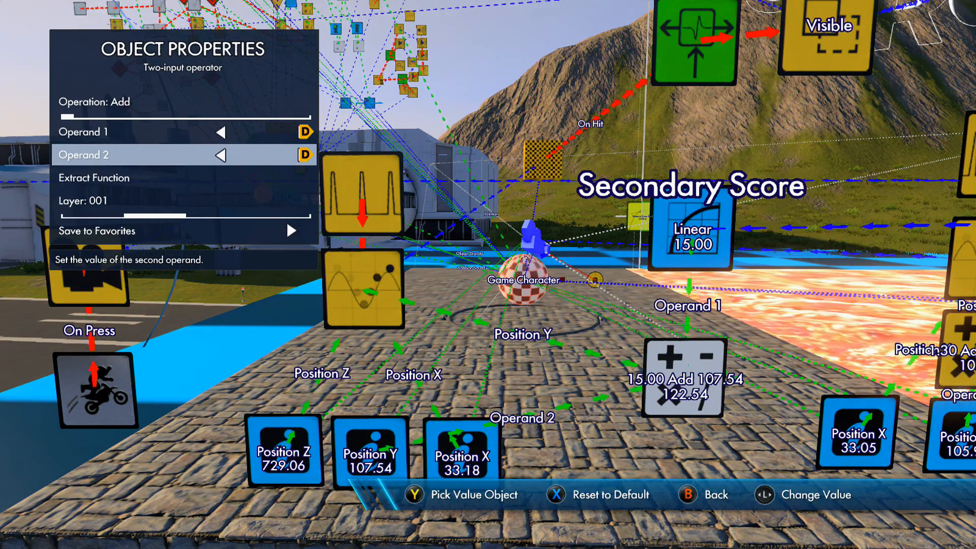
key("Escape")
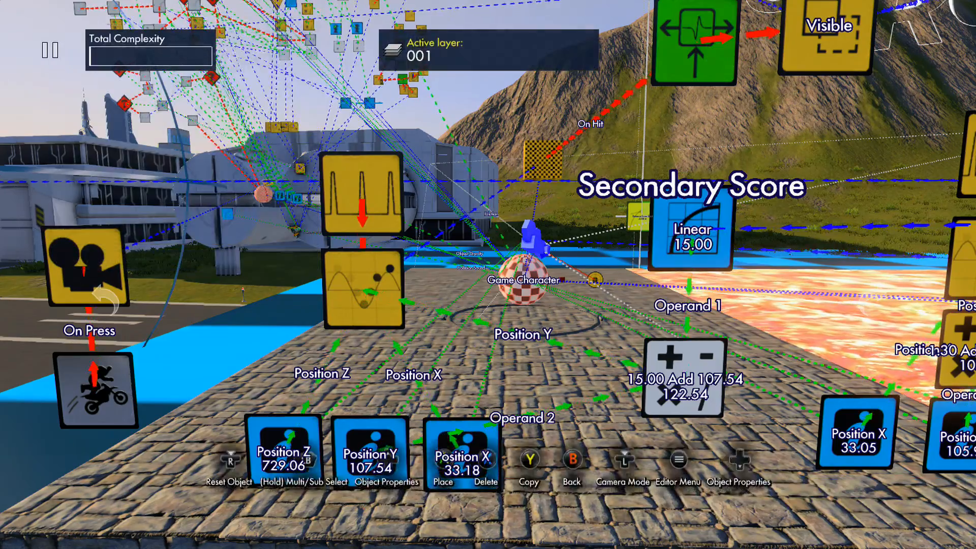
key("Escape")
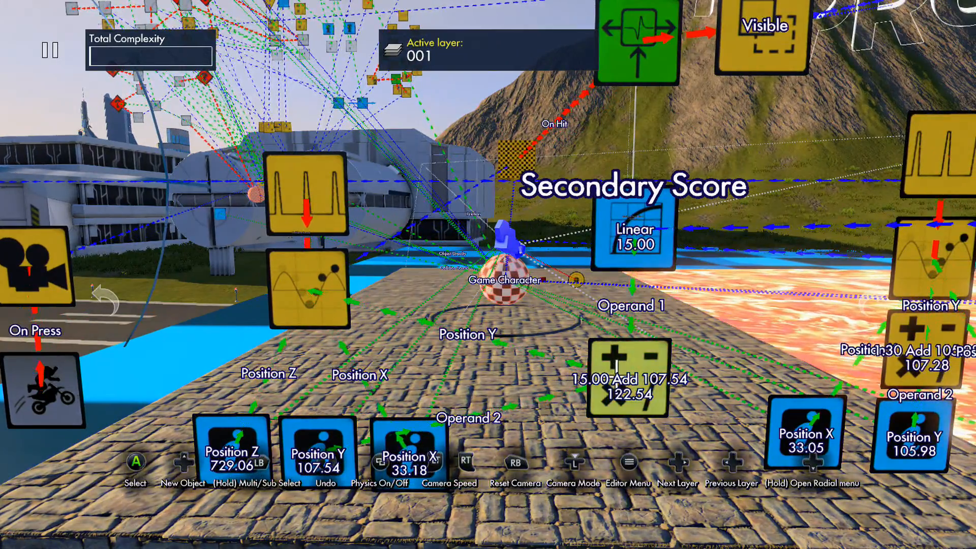
key("a")
key("x")
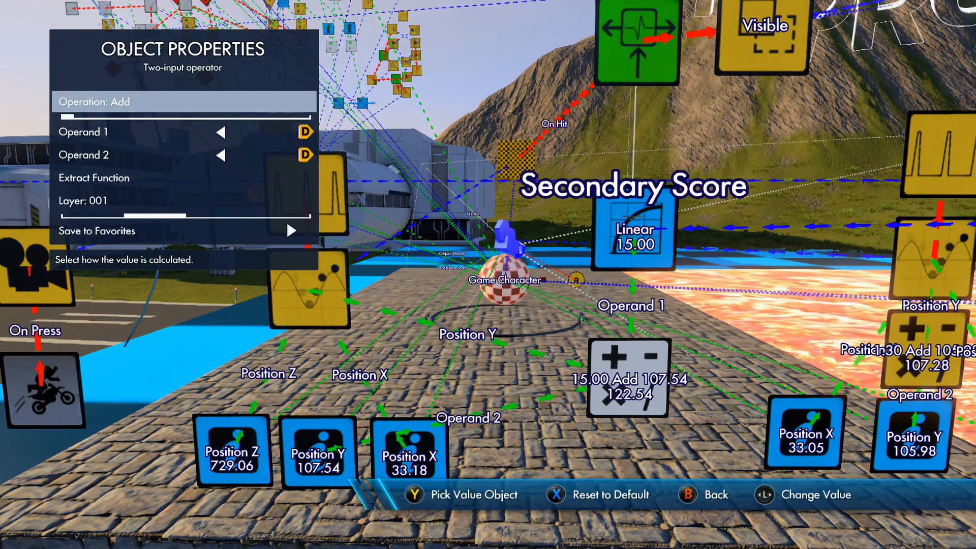
key("Escape")
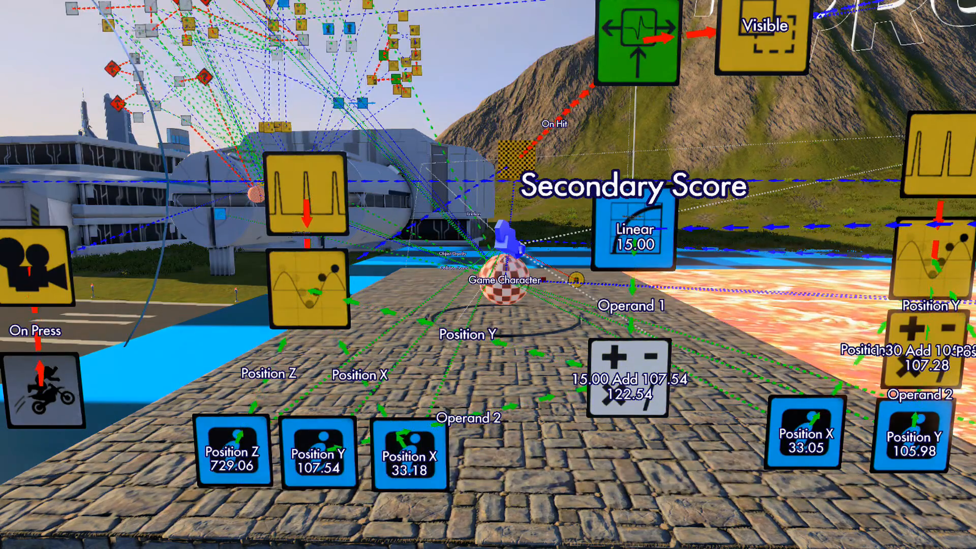
key("Escape")
Step: Inspect the Secondary Score curve data source, and check the second operand of the Two-input operator feeding the other position event
key("x")
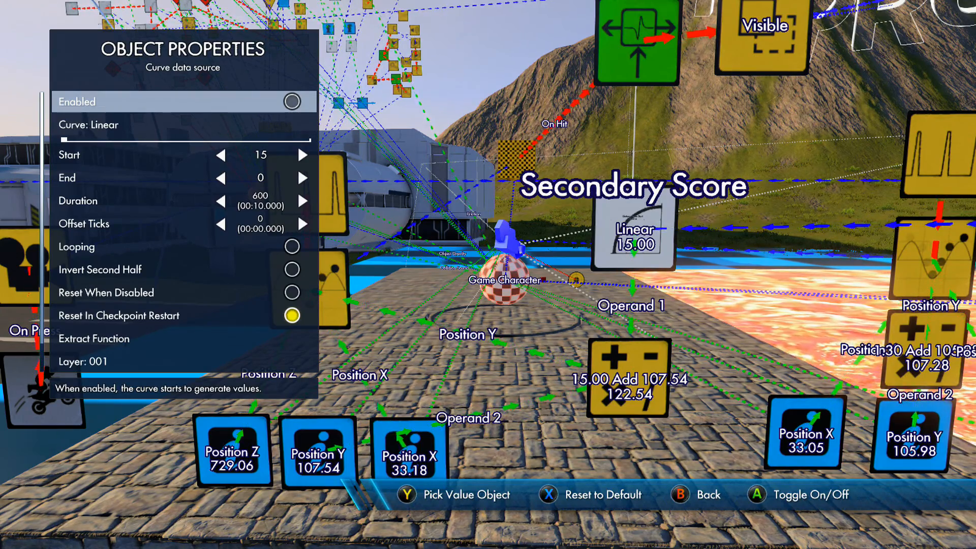
key("Escape")
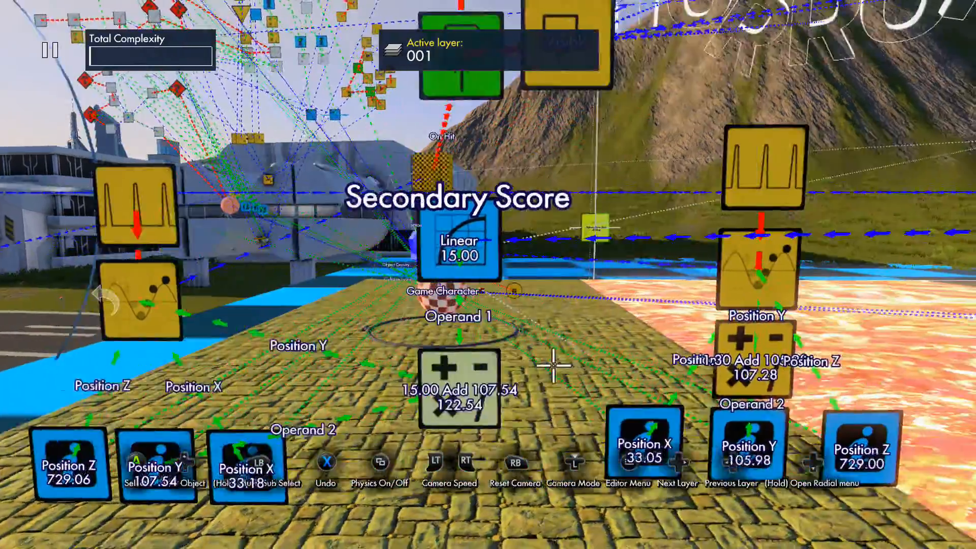
key("Return")
key("y")
key("Down")
key("Down")
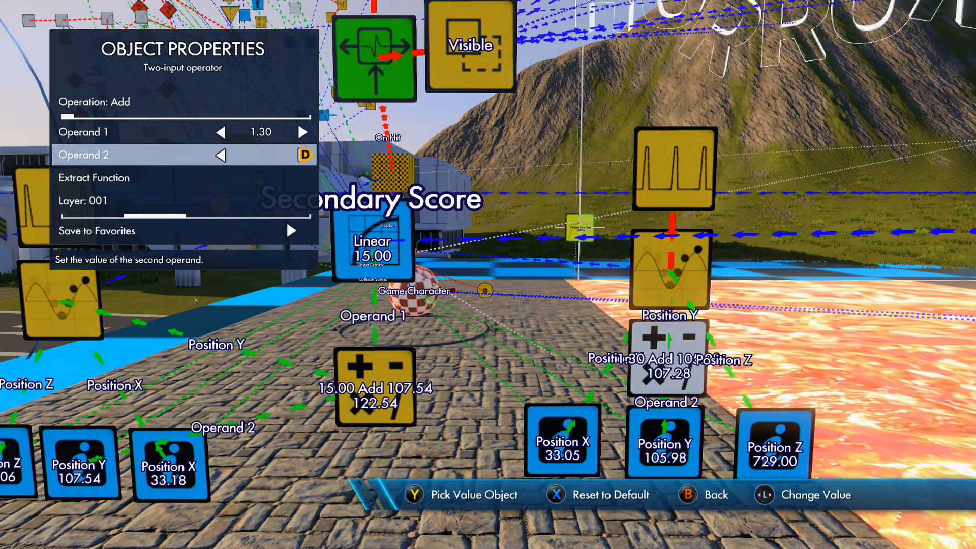
key("Escape")
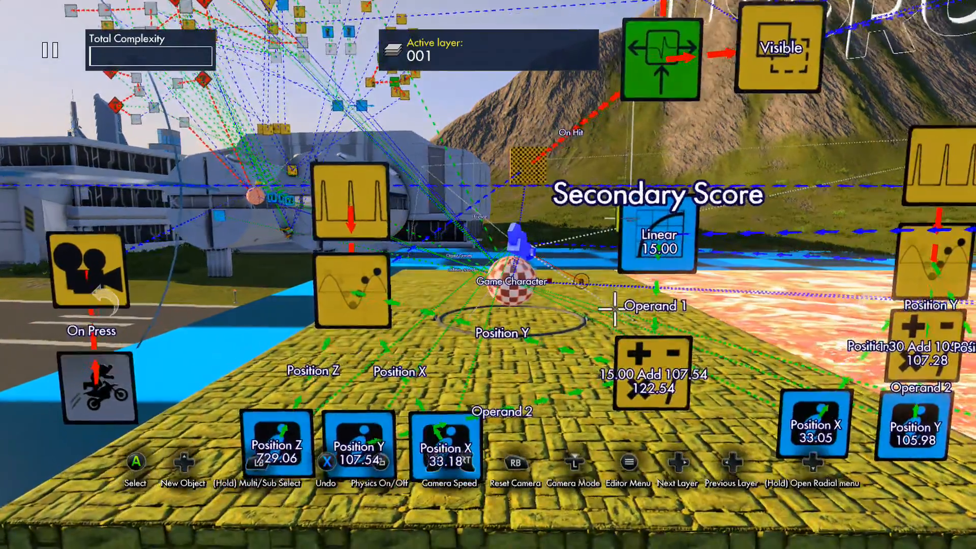
Step: Review the Start, End and Duration settings of the linear curve driving the Secondary Score, along with the Two-input operator beneath it
left_click(616, 328)
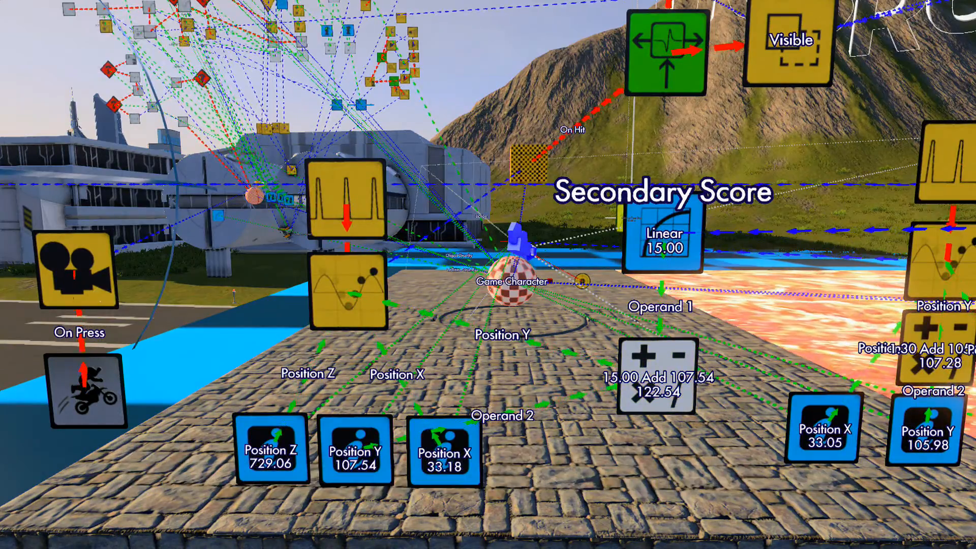
key("Escape")
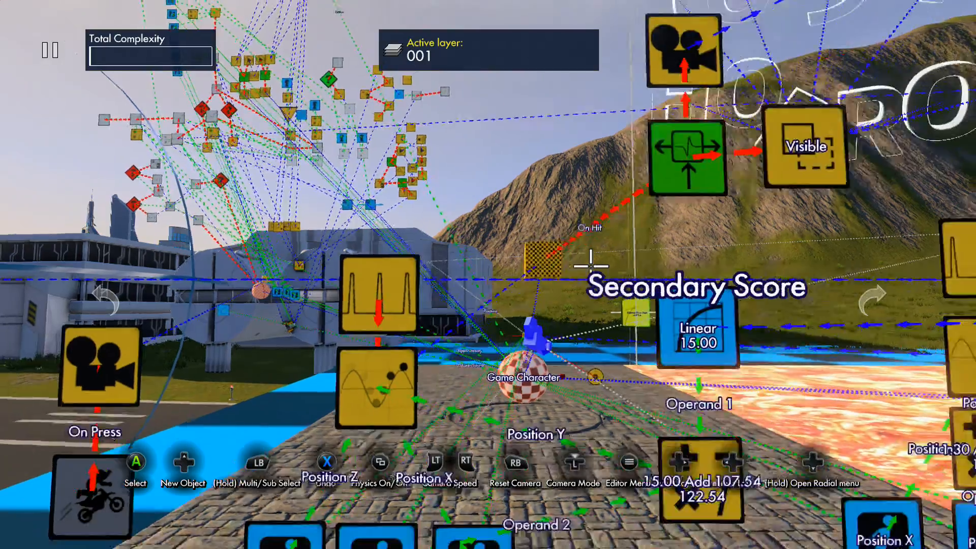
key("a")
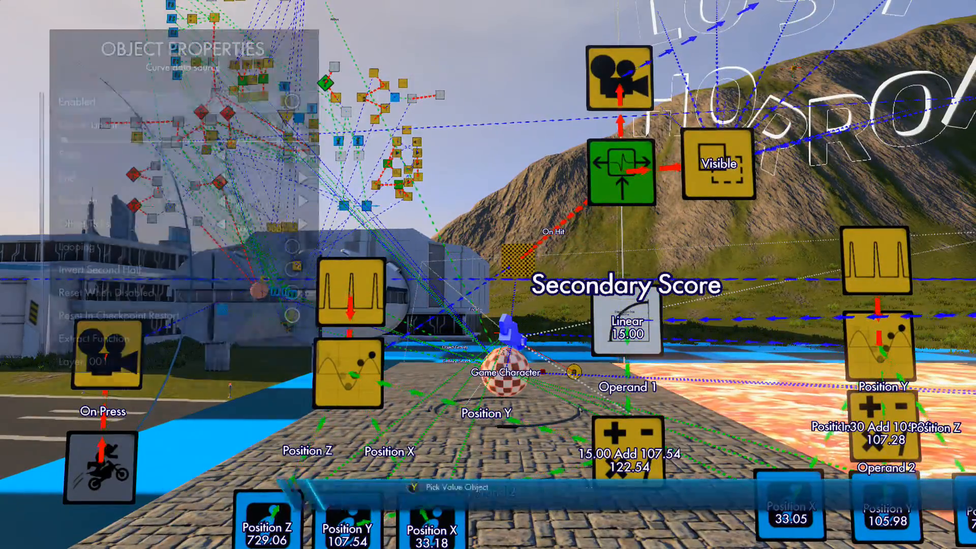
key("Down")
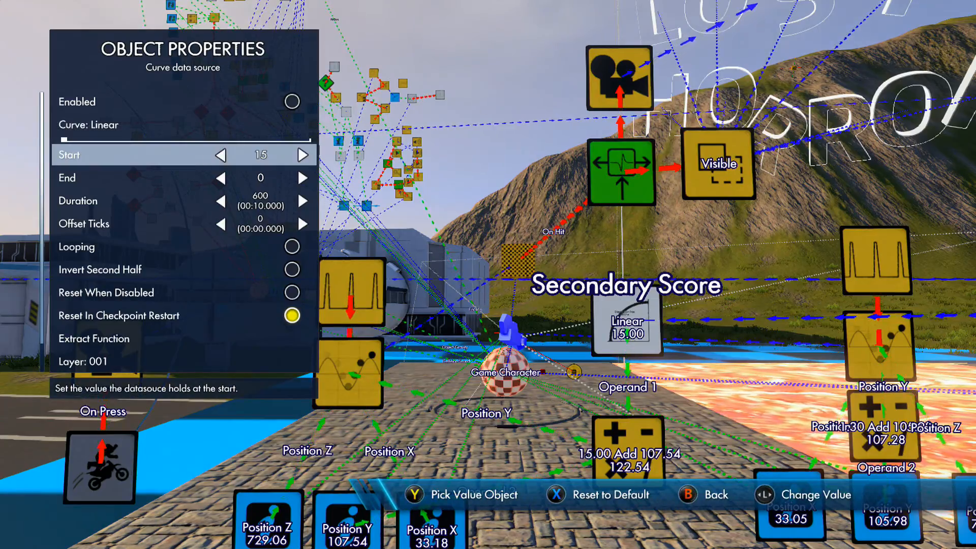
key("Down")
key("Down")
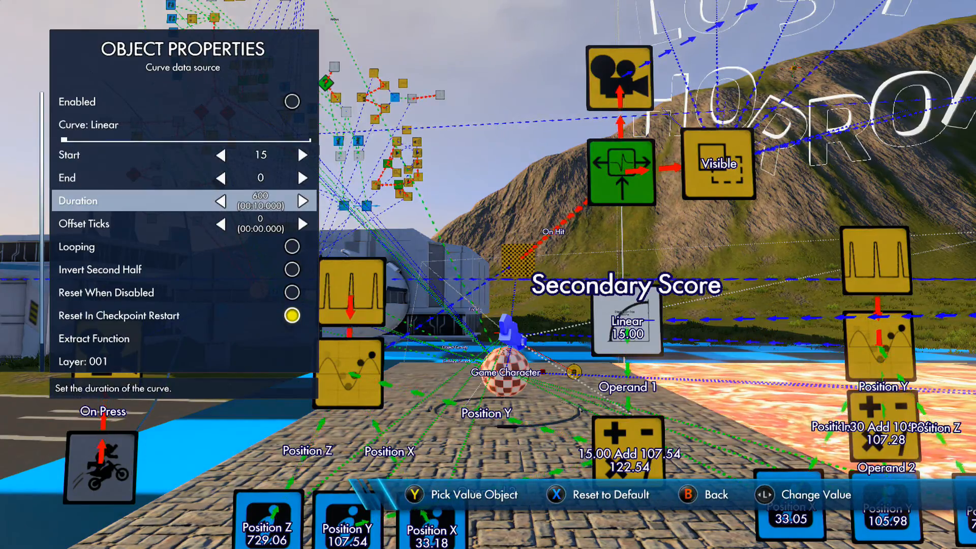
key("Escape")
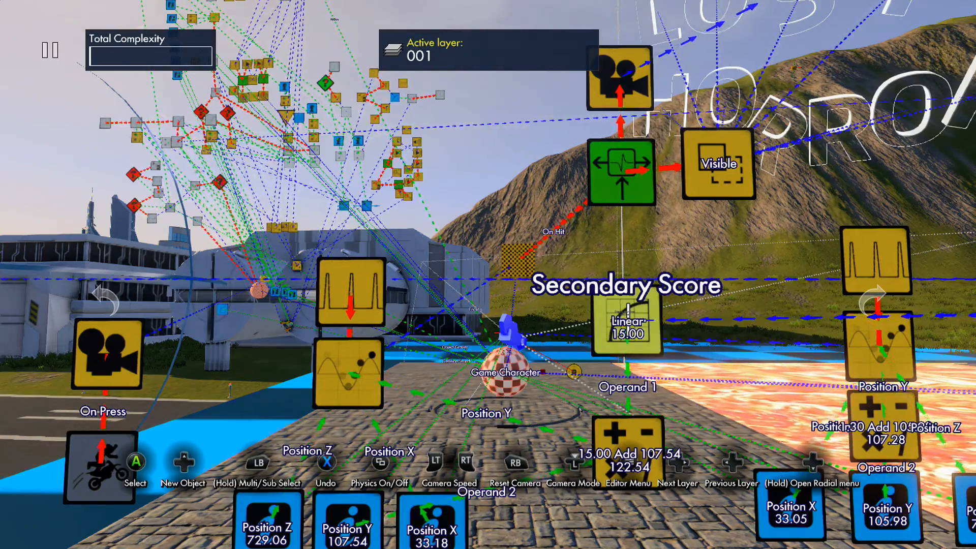
key("a")
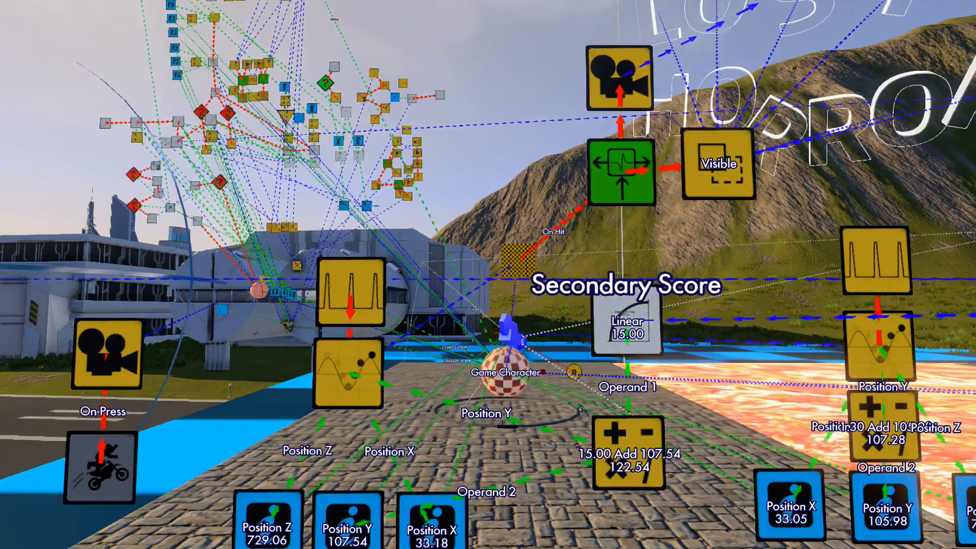
key("y")
key("b")
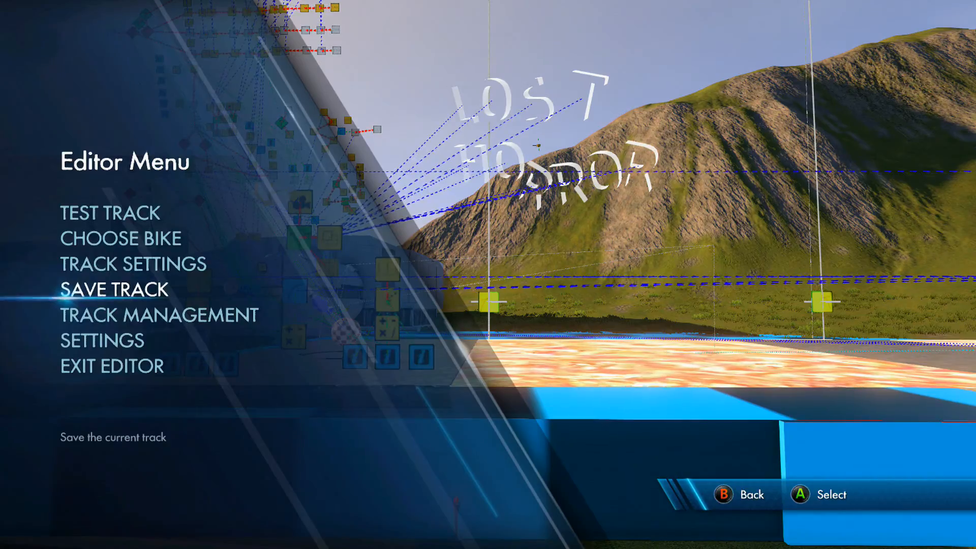
Step: Test the track up to the Lost Horror text, and return to editing
key("Escape")
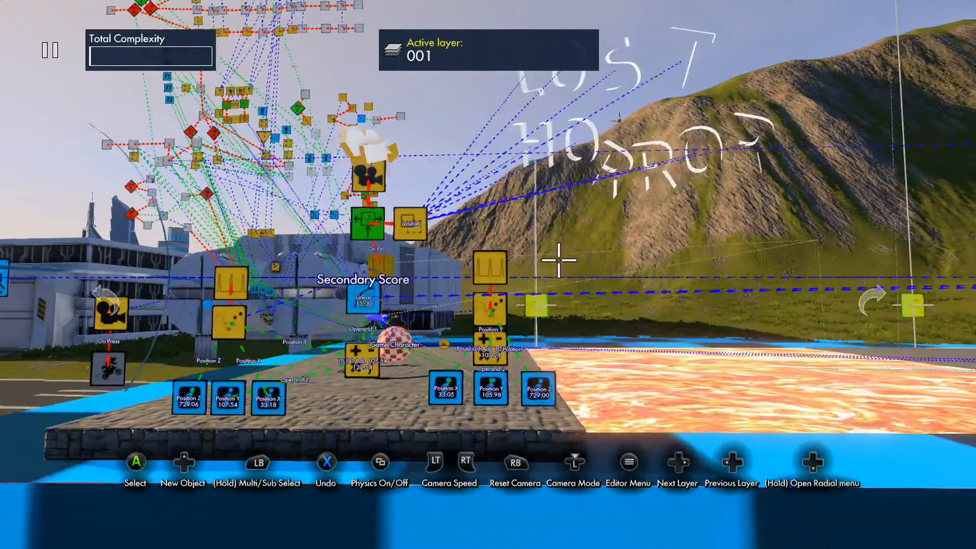
key("Up")
key("Up")
key("Up")
key("Return")
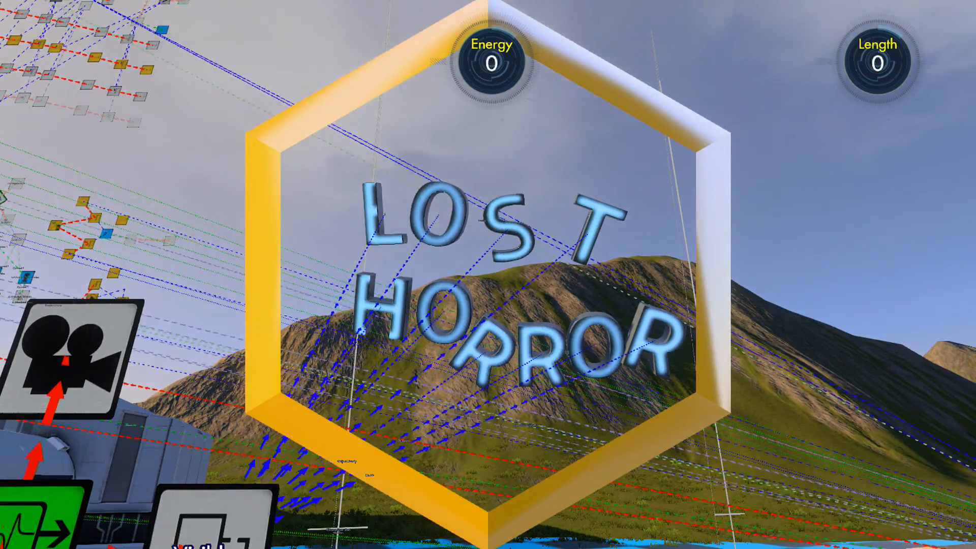
key("Escape")
key("Escape")
key("Escape")
key("Down")
key("Return")
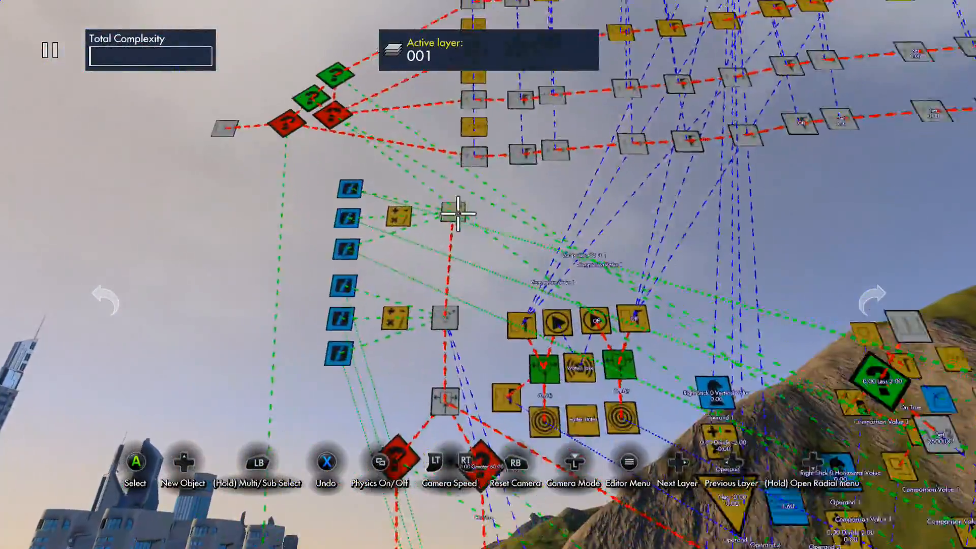
Step: Add the object with the weather icon to the event targets of the upper object position event beside the position data sources
left_click(502, 199)
key("Up")
key("Up")
key("Up")
key("Up")
key("Up")
key("Up")
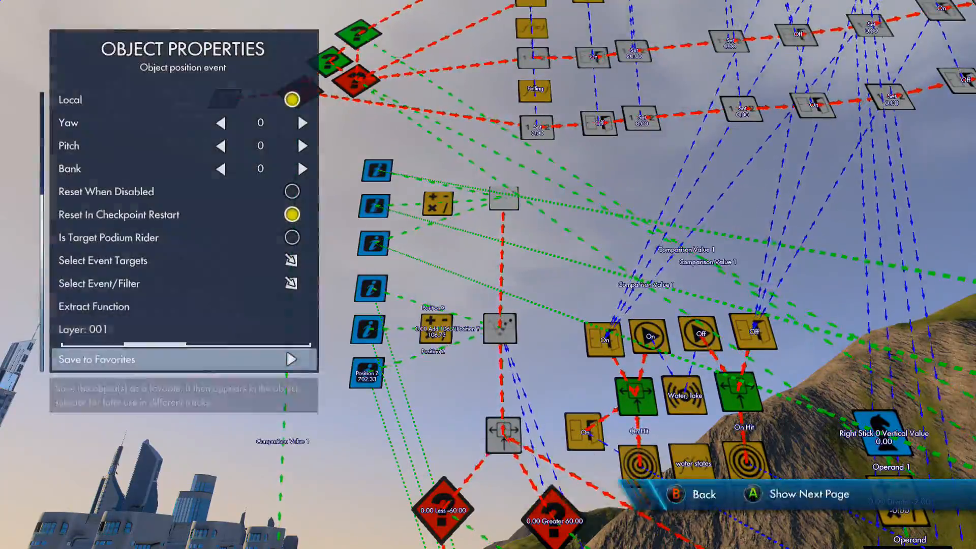
key("Return")
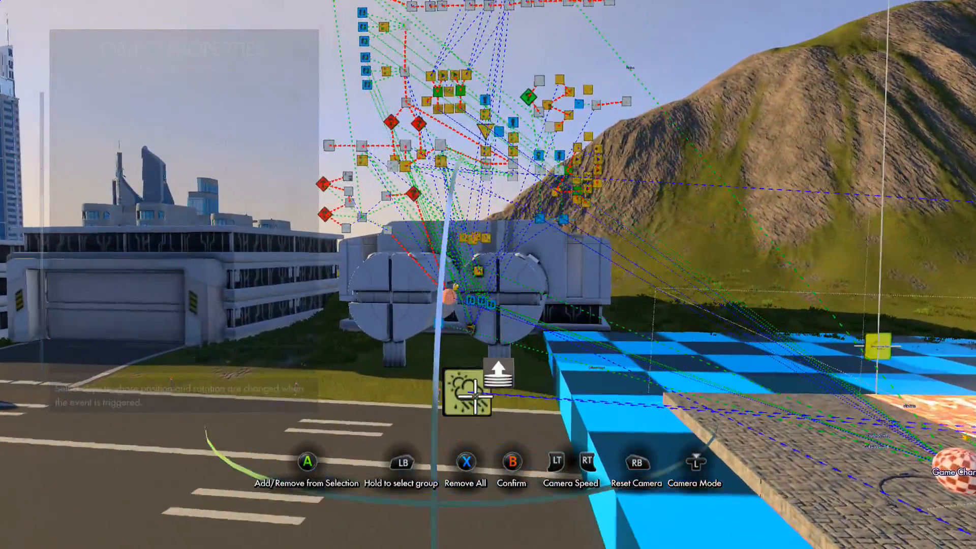
left_click(473, 394)
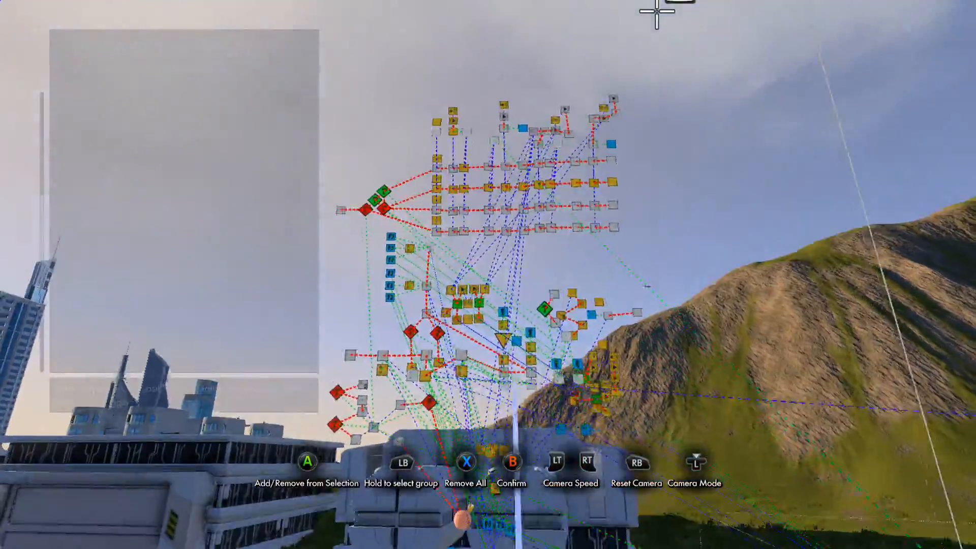
key("Escape")
key("Escape")
key("Escape")
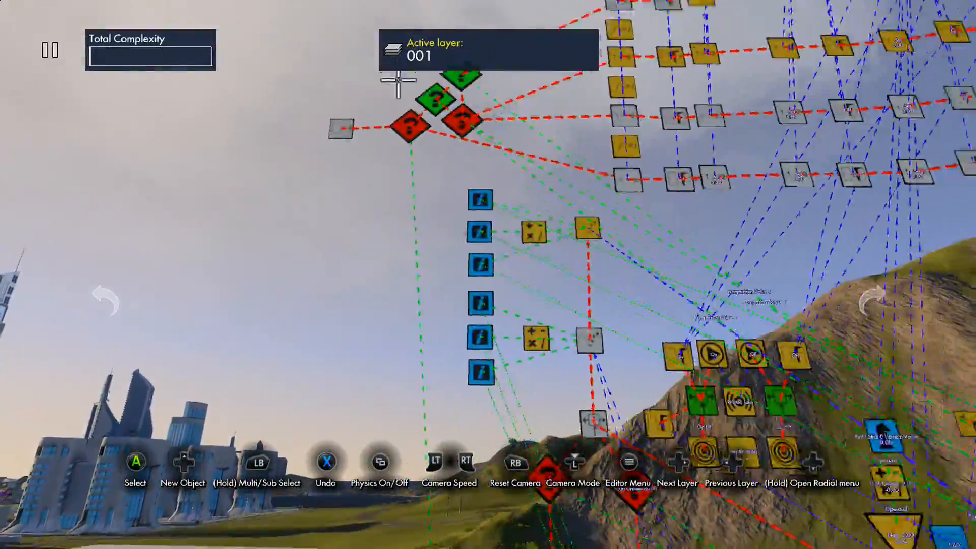
Step: Run the physics simulation briefly in the editor and stop it again
key("space")
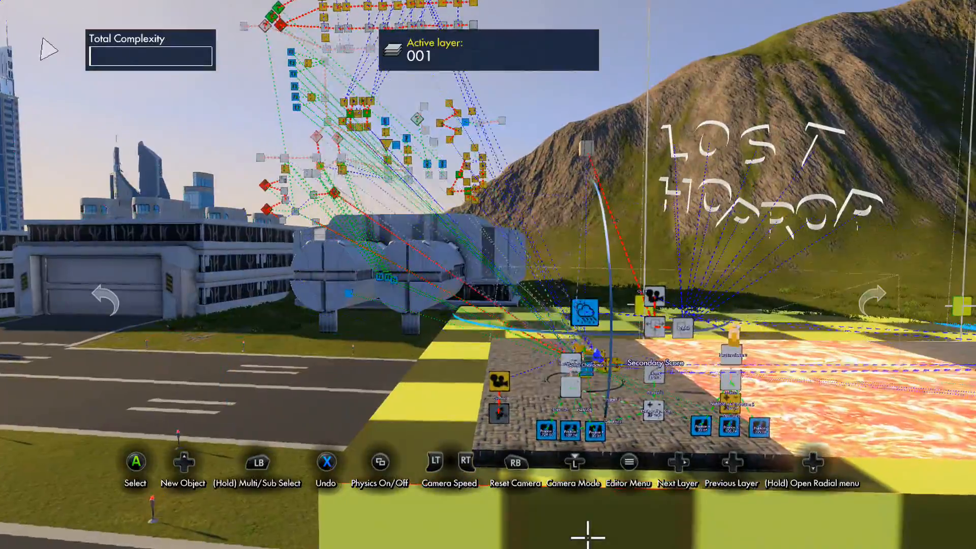
key("space")
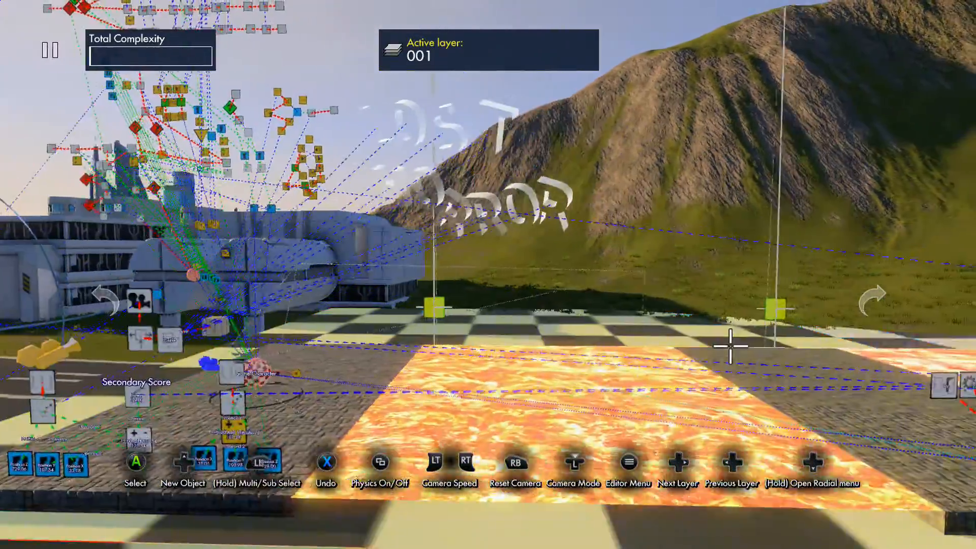
left_click(729, 348)
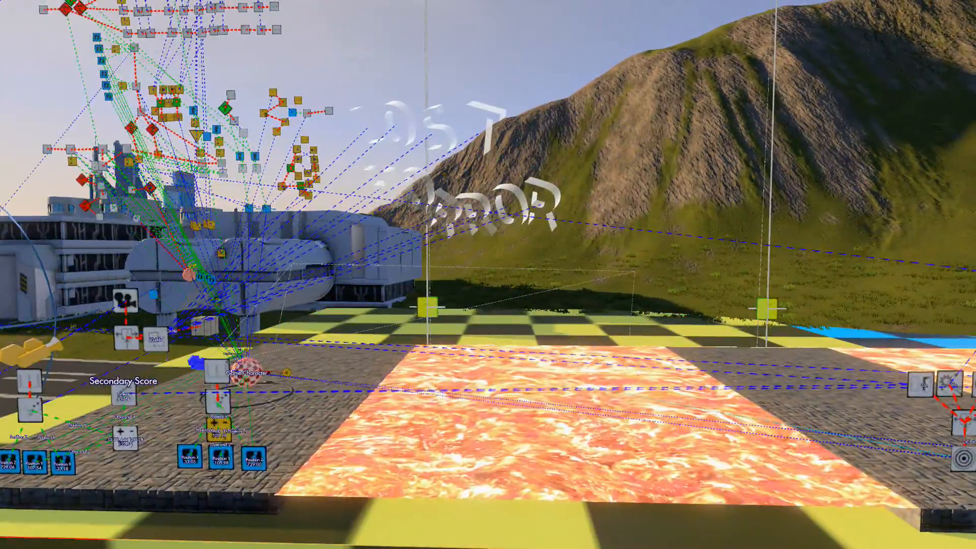
Step: Start testing the track and set Show Editor Icons to Disabled
key("Escape")
key("Return")
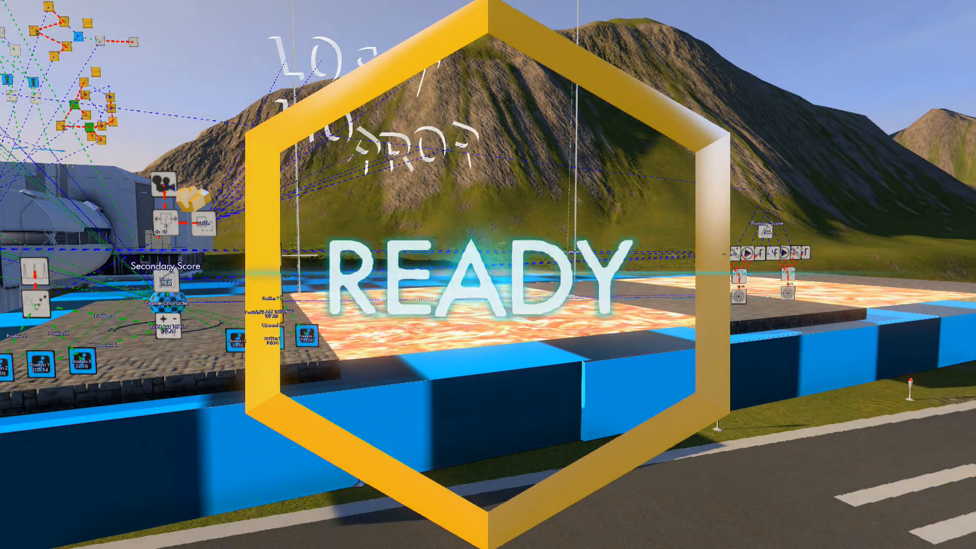
key("Escape")
key("Down")
key("Down")
key("Return")
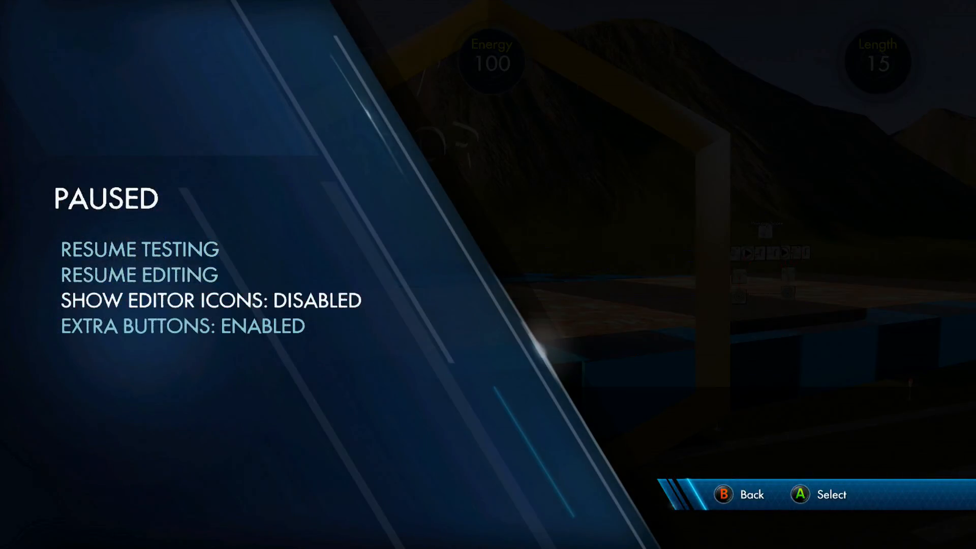
Step: Play the test with the Game Character on the stone and lava platforms, and return to editing
key("Escape")
key("Right")
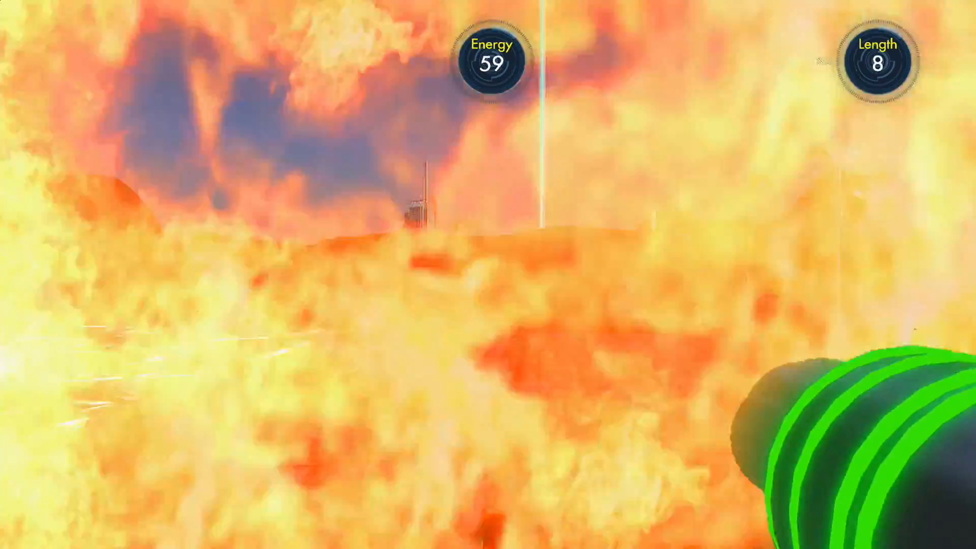
key("w")
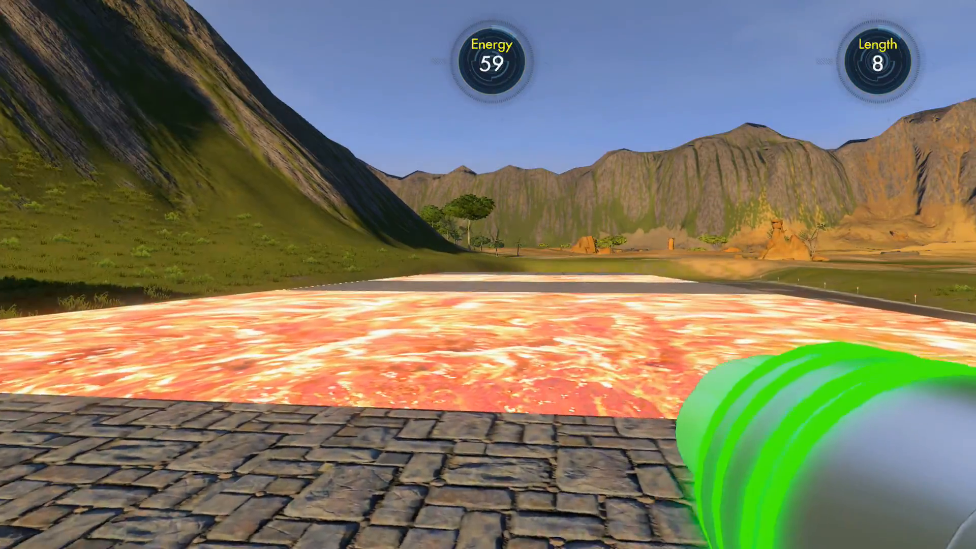
key("w")
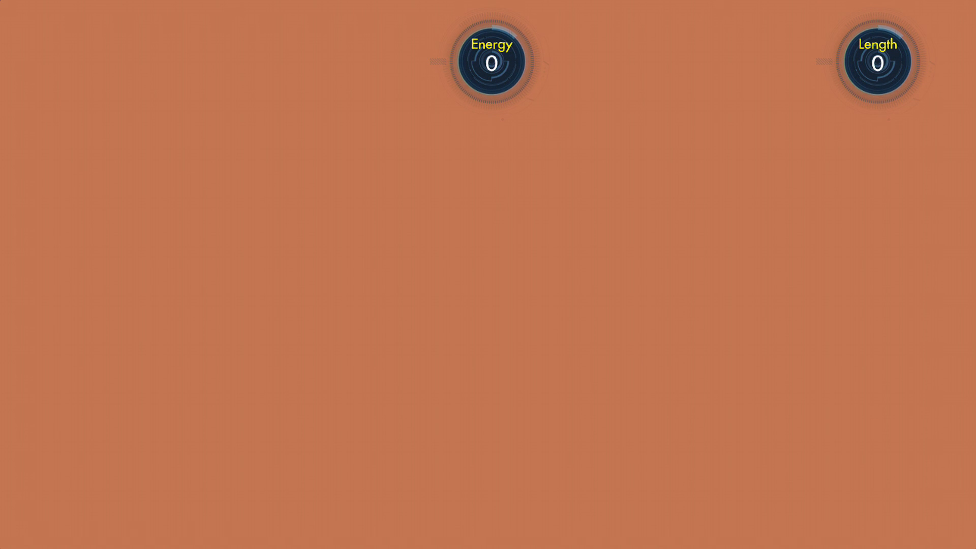
key("Return")
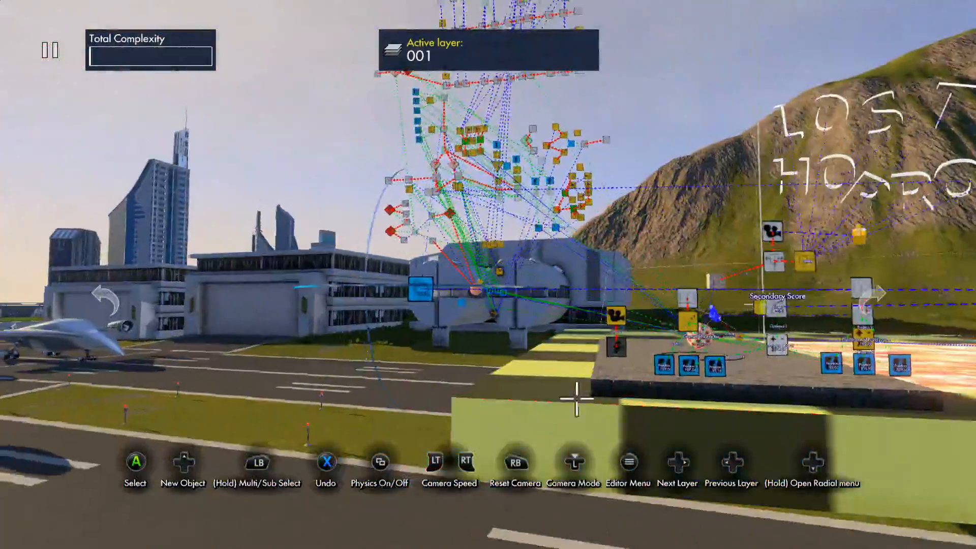
Step: Insert a State event set to Off next to the On Hit filter node beside the Visible event
key("Up")
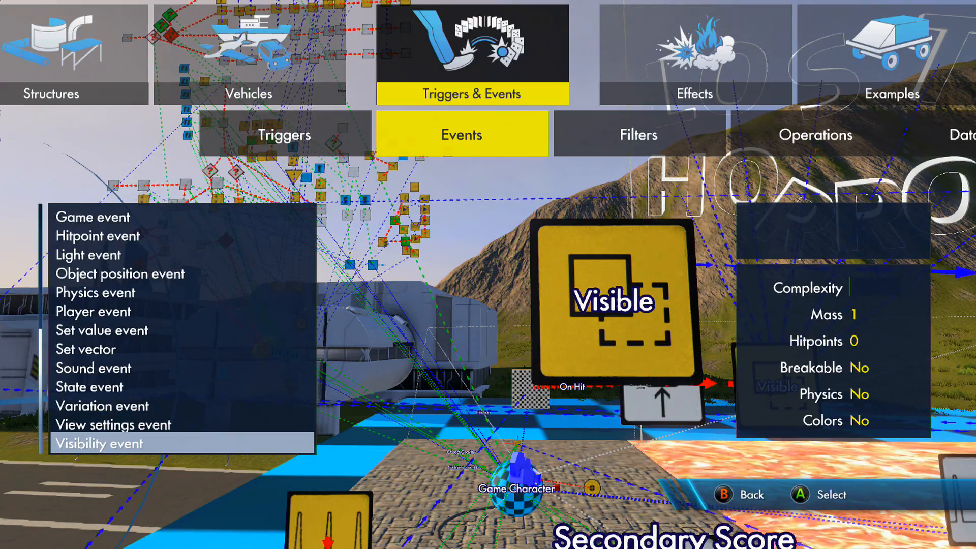
key("Down")
key("Down")
key("Down")
key("Down")
key("Down")
key("Down")
key("Up")
key("Up")
key("Up")
key("Up")
key("Up")
key("Up")
key("Up")
key("Up")
key("Up")
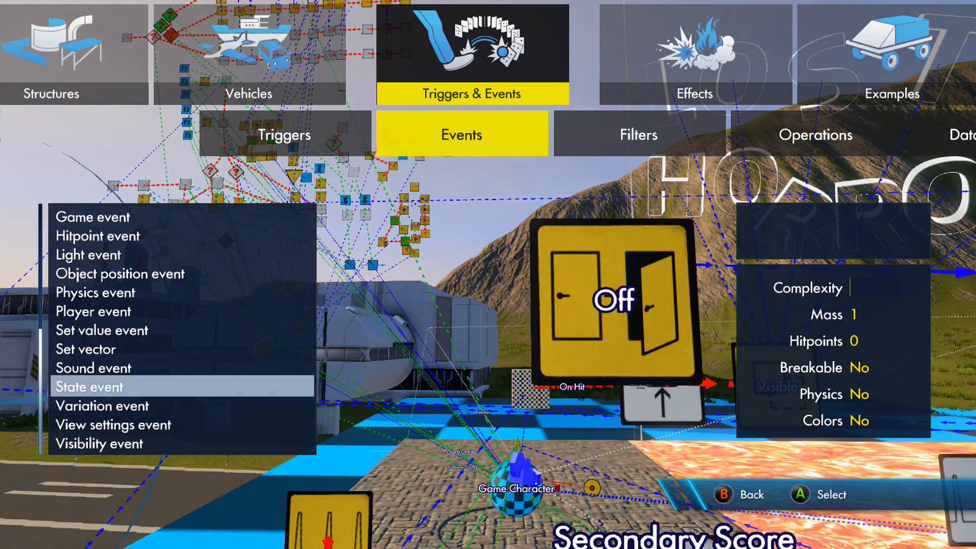
key("Return")
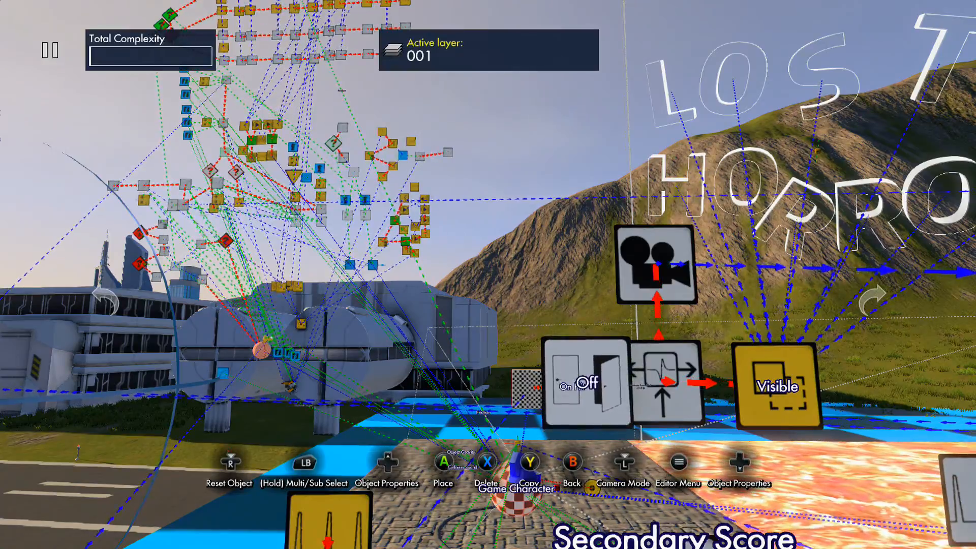
Step: Assign the object with the weather icon as the event target of the new Off State event
key("Up")
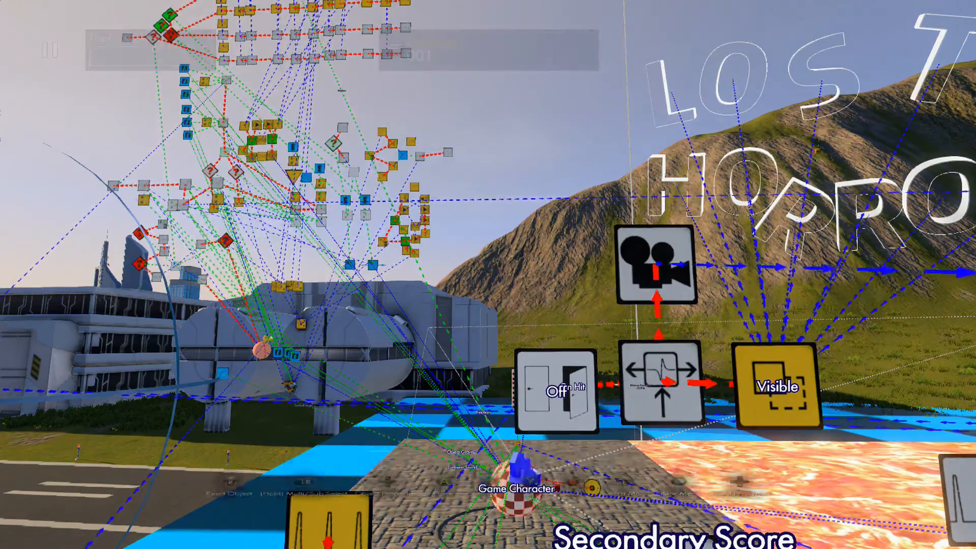
key("Down")
key("Down")
key("Down")
key("Return")
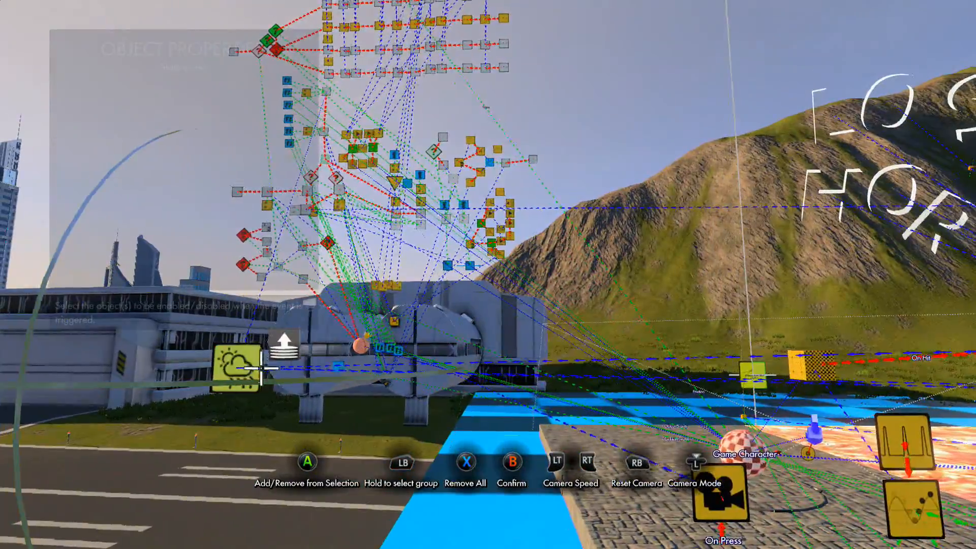
key("Escape")
key("Escape")
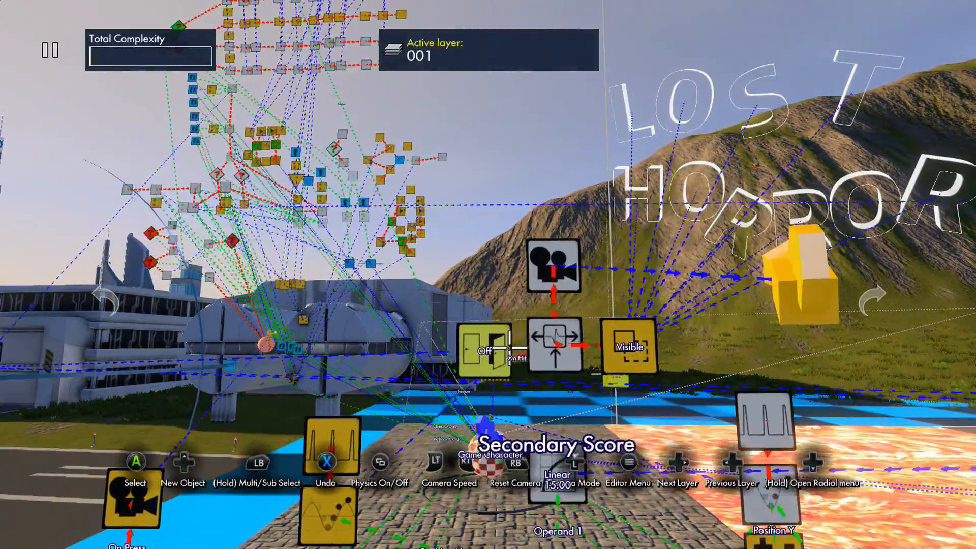
Step: Link the Off State event to the filter node that triggers the camera and Visible events, and start testing the track
key("Up")
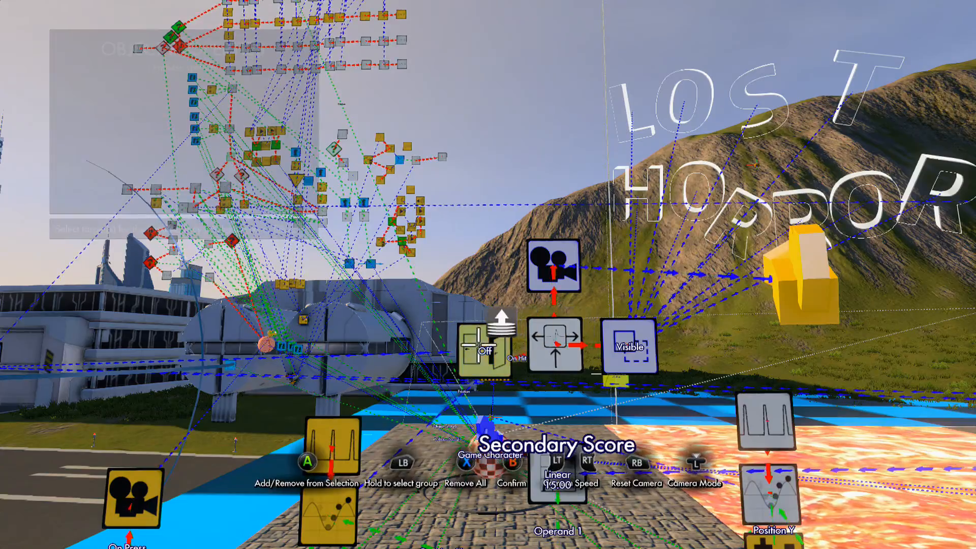
key("Escape")
key("Escape")
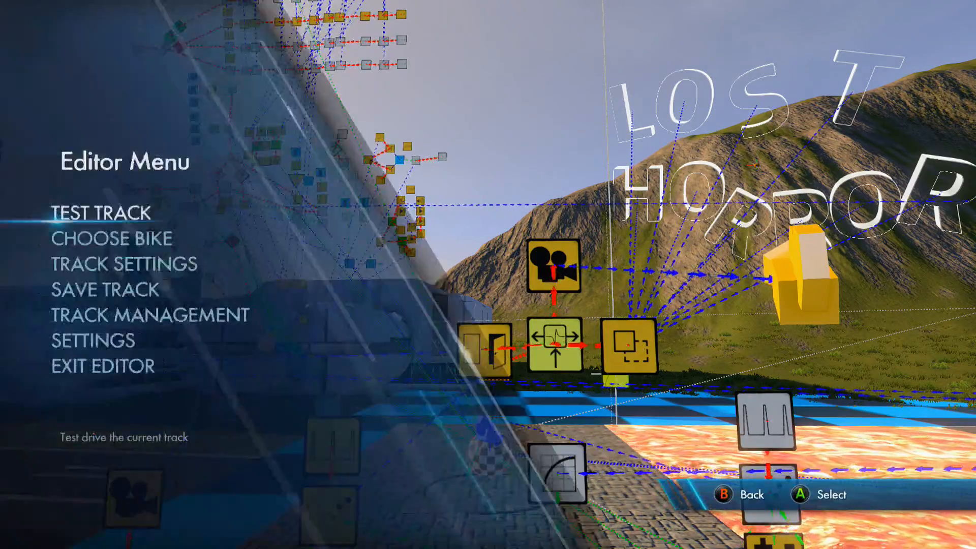
key("Return")
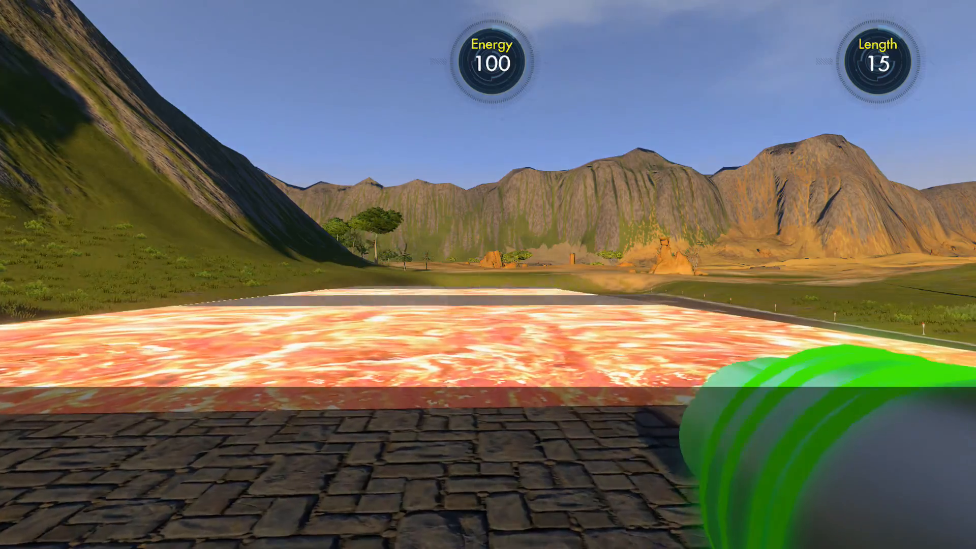